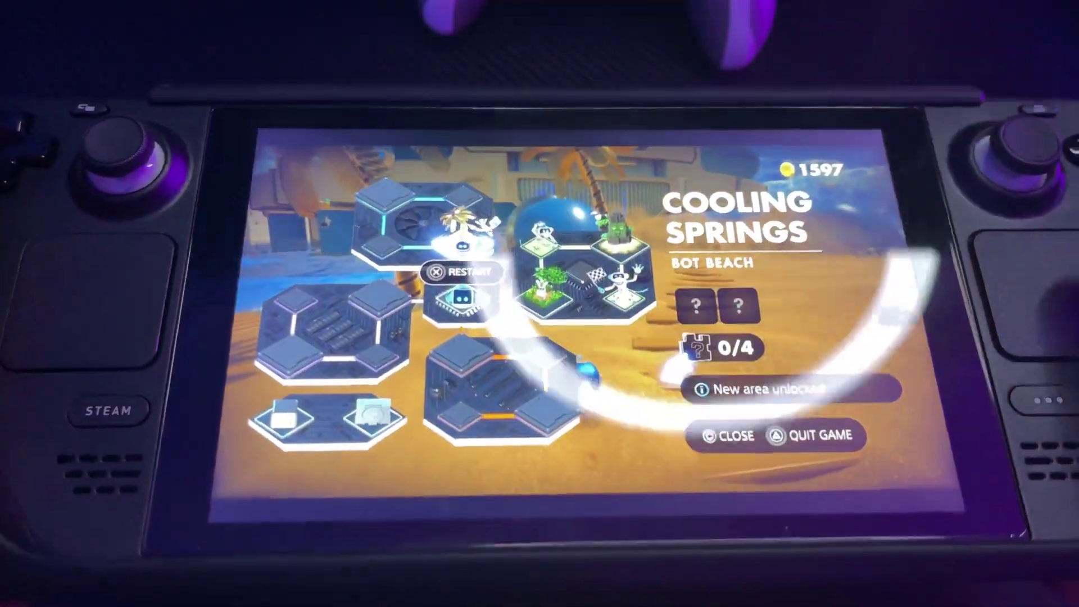
- Dismiss the Cooling Springs pause map to resume playing on the beach
{"action": "key", "text": "Escape"}
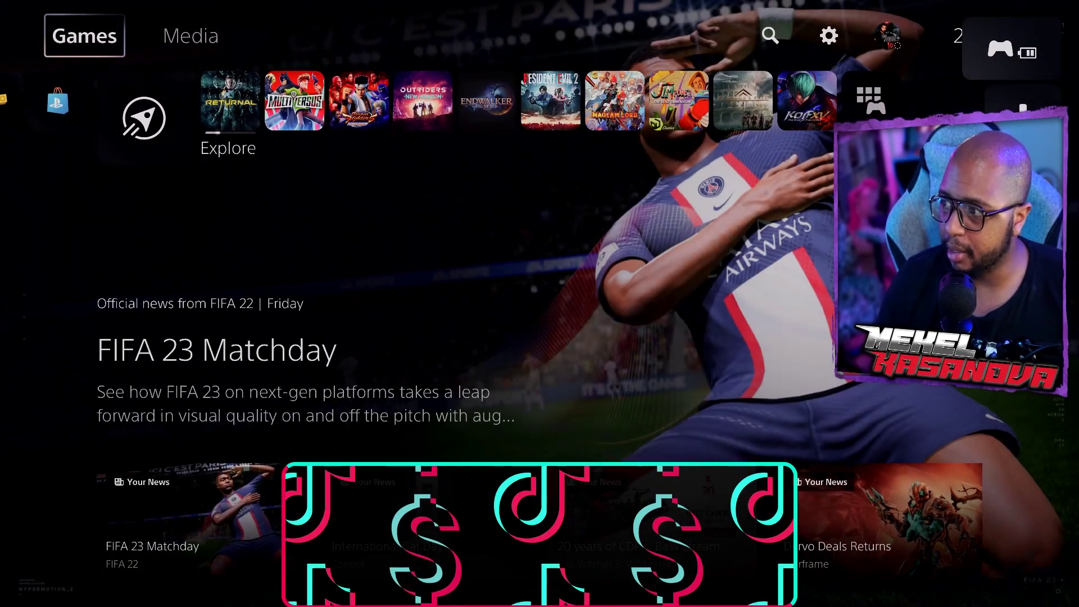
- Go through PS5 Settings > System > Remote Play to the Link Device page
{"action": "key", "text": "Right"}
{"action": "key", "text": "Left"}
{"action": "key", "text": "Right"}
{"action": "key", "text": "Left"}
{"action": "key", "text": "Return"}
{"action": "key", "text": "Up"}
{"action": "key", "text": "Up"}
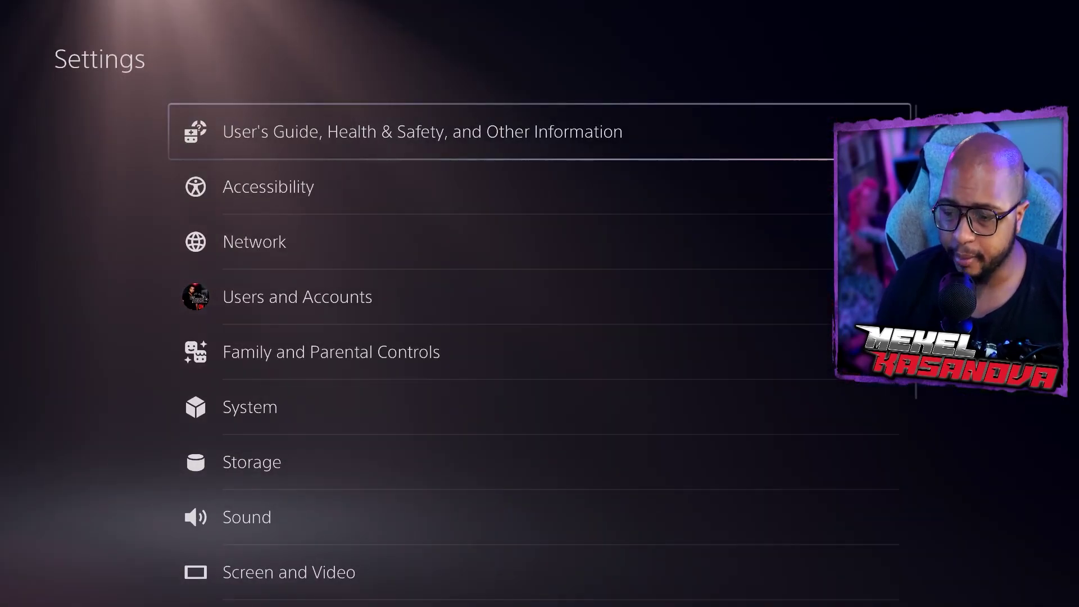
{"action": "key", "text": "Down"}
{"action": "key", "text": "Down"}
{"action": "key", "text": "Down"}
{"action": "key", "text": "Down"}
{"action": "key", "text": "Down"}
{"action": "key", "text": "Return"}
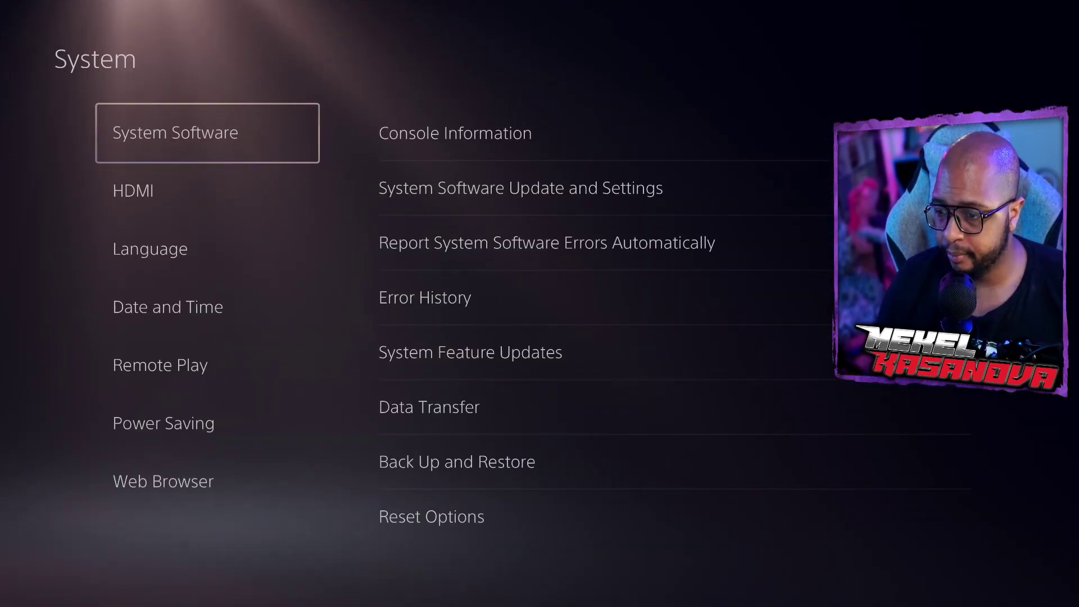
{"action": "key", "text": "Down"}
{"action": "key", "text": "Down"}
{"action": "key", "text": "Down"}
{"action": "key", "text": "Down"}
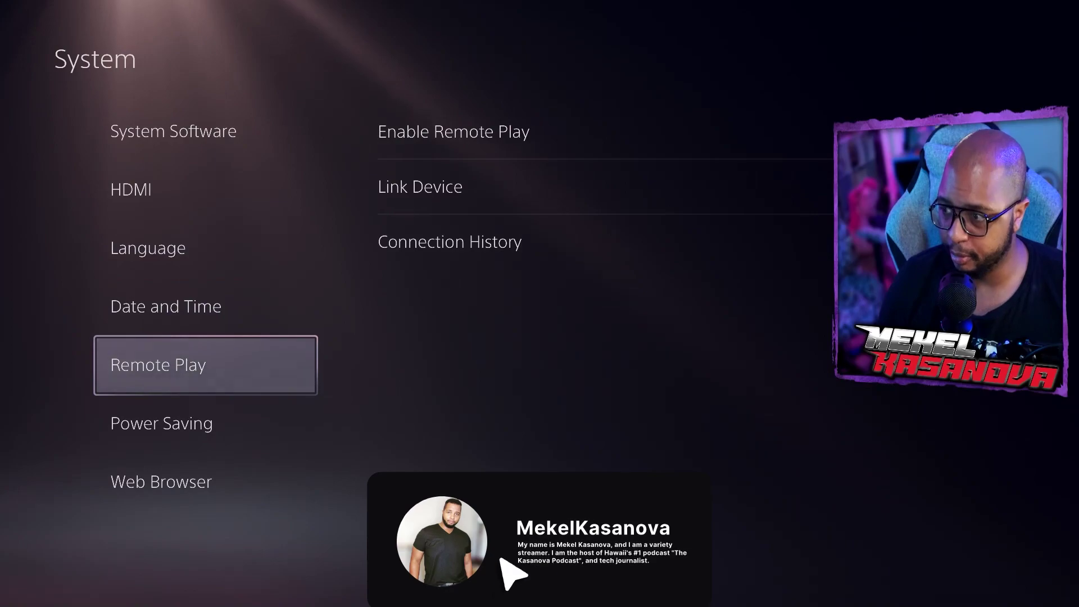
{"action": "key", "text": "Right"}
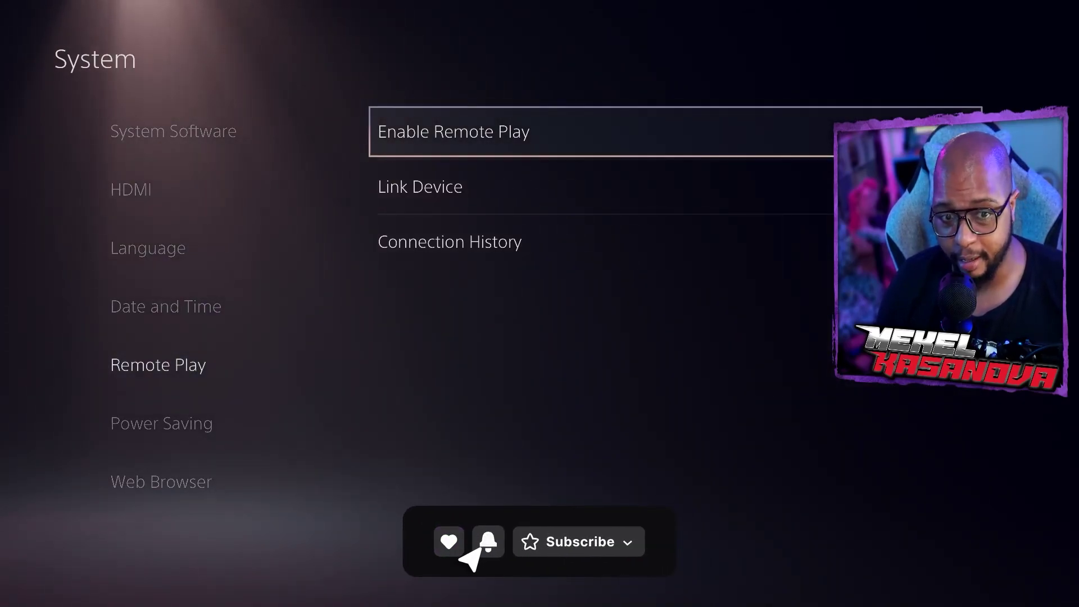
{"action": "key", "text": "Down"}
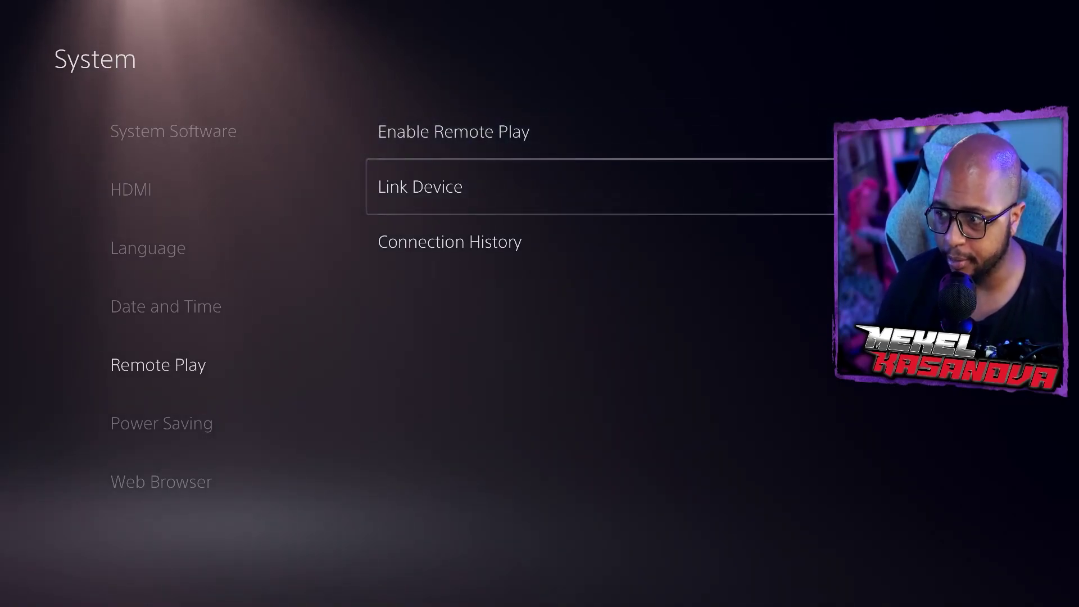
{"action": "key", "text": "Return"}
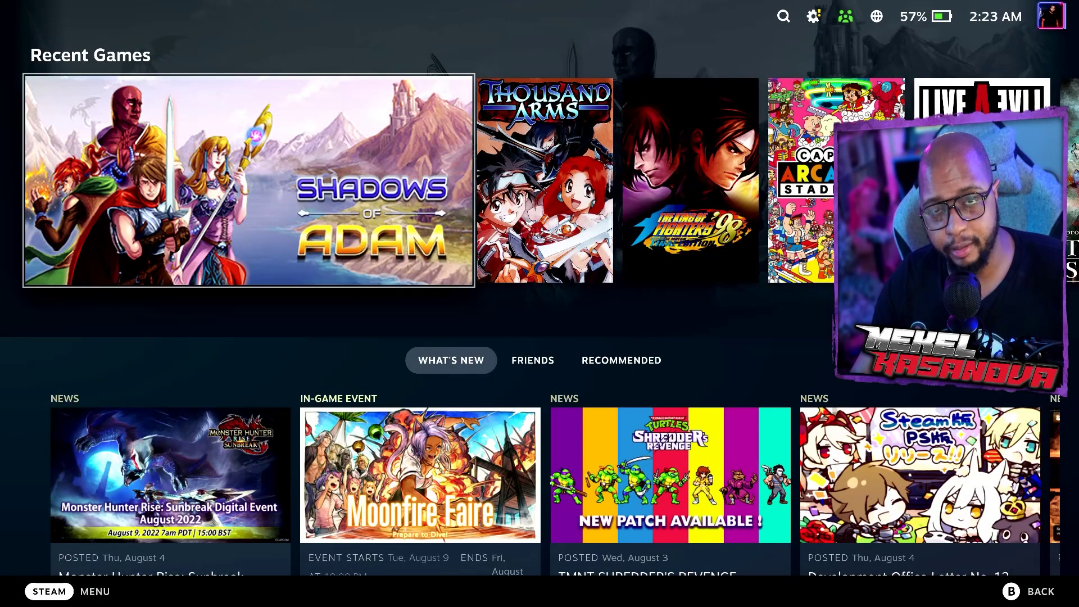
- Use the Steam menu's Power options to switch the Deck to Desktop Mode
{"action": "left_click", "coordinate": [48, 592]}
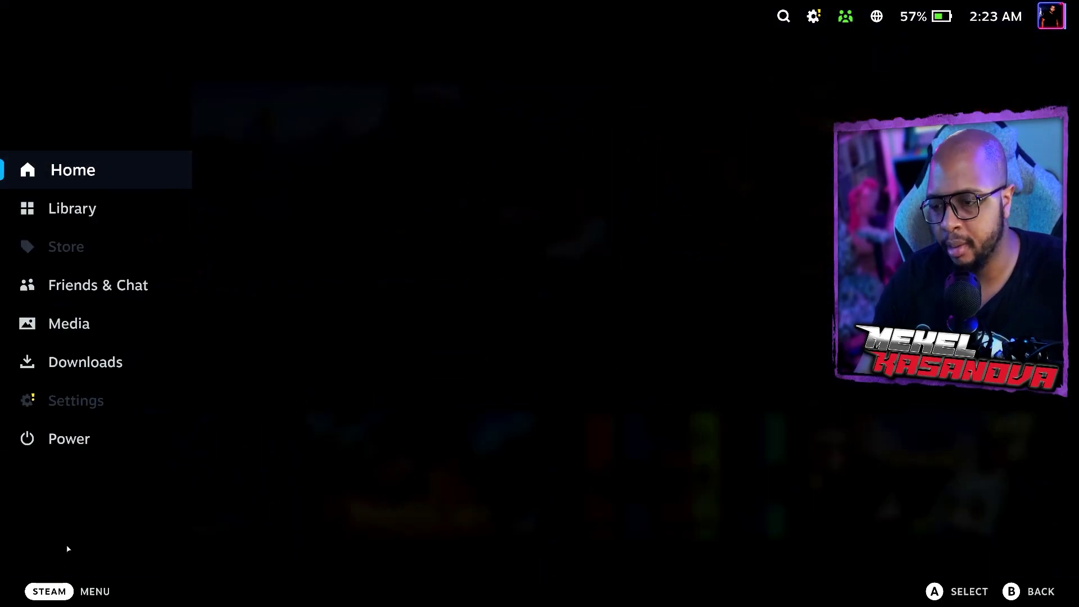
{"action": "left_click", "coordinate": [45, 441]}
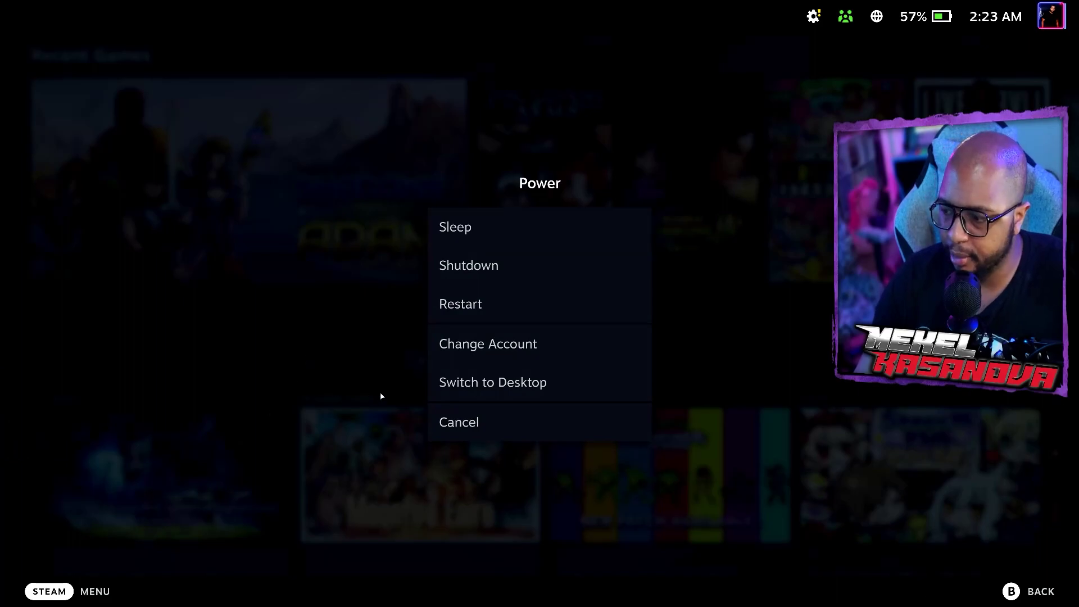
{"action": "left_click", "coordinate": [456, 382]}
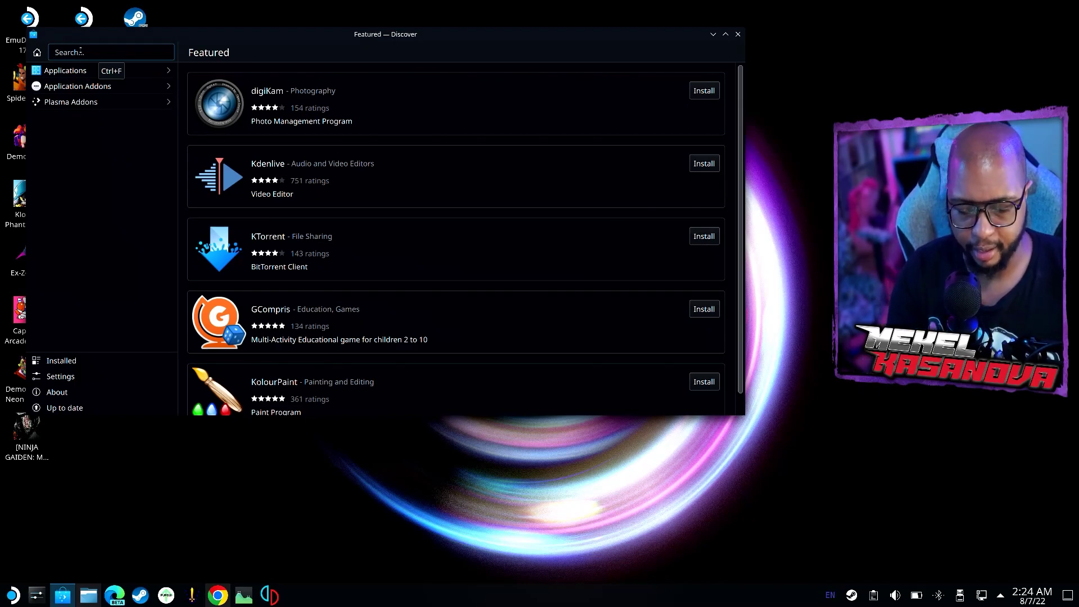
- Search Discover for 'cihaki', open the Chiaki entry and launch it
{"action": "left_click", "coordinate": [80, 52]}
{"action": "type", "text": "cihaki"}
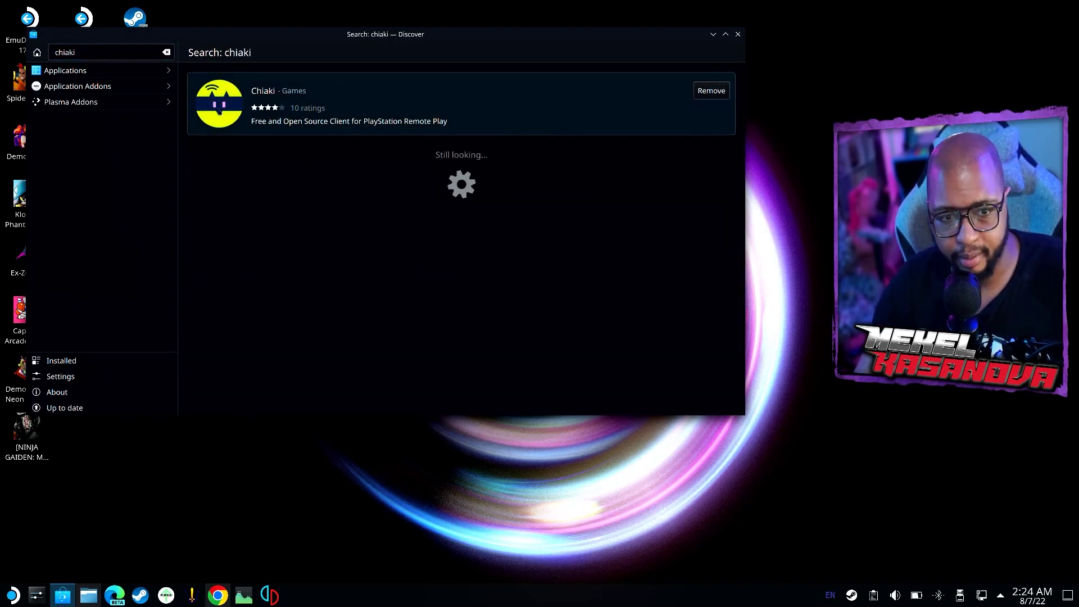
{"action": "left_click", "coordinate": [342, 101]}
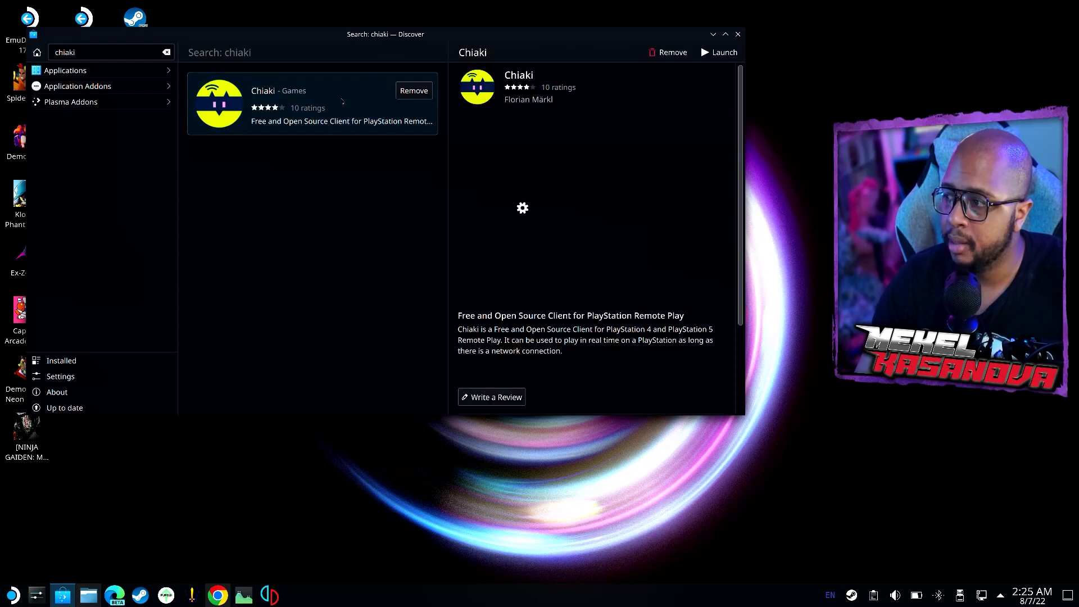
{"action": "left_click", "coordinate": [713, 53]}
{"action": "scroll", "coordinate": [584, 357], "scroll_direction": "down", "scroll_amount": 10}
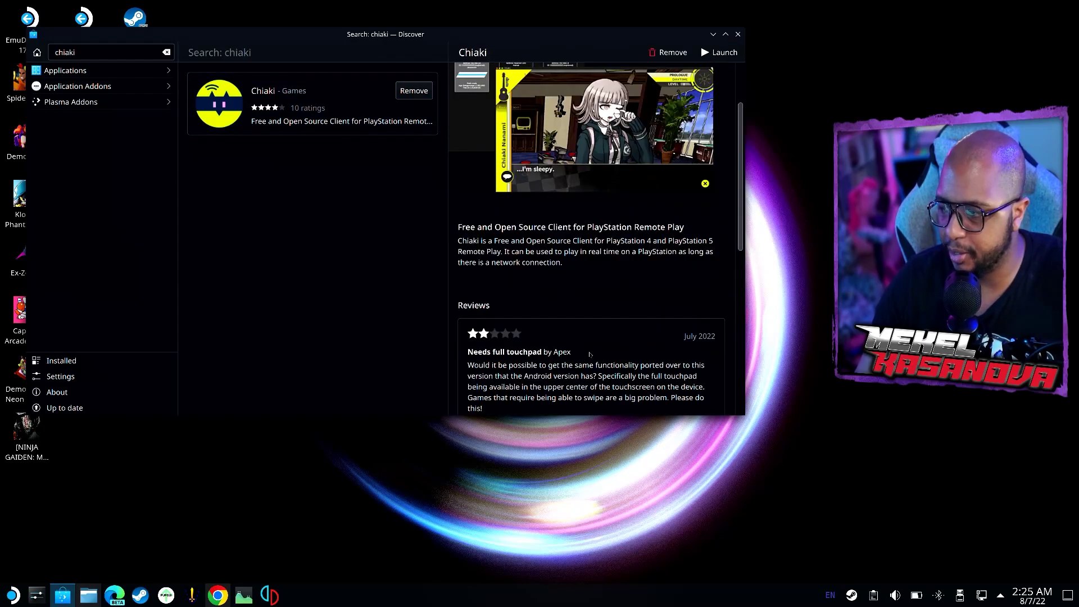
{"action": "scroll", "coordinate": [616, 295], "scroll_direction": "down", "scroll_amount": 1}
{"action": "scroll", "coordinate": [618, 281], "scroll_direction": "up", "scroll_amount": 10}
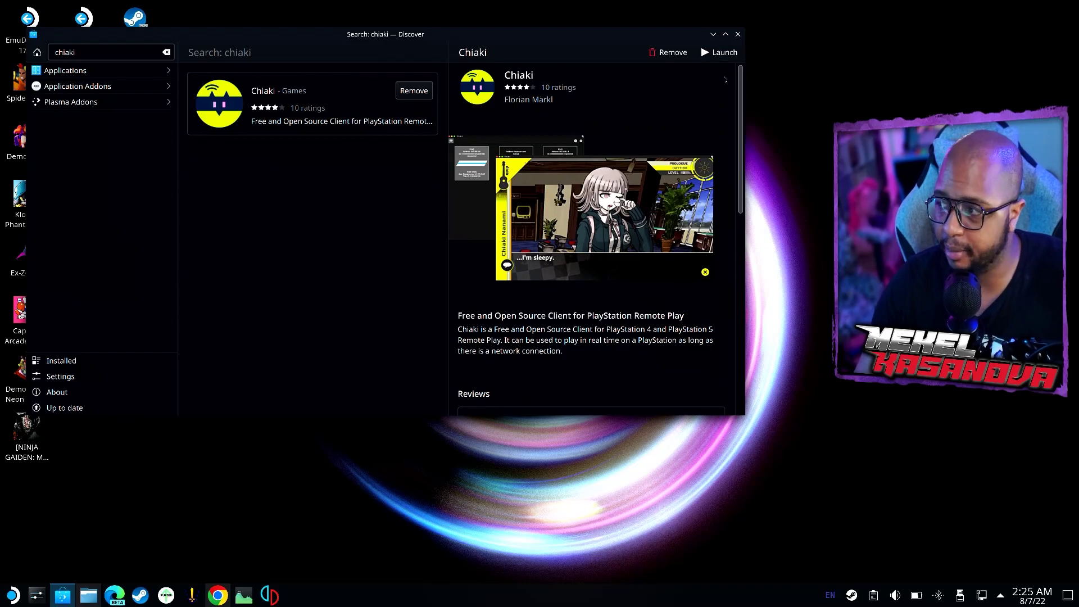
{"action": "left_click", "coordinate": [713, 55]}
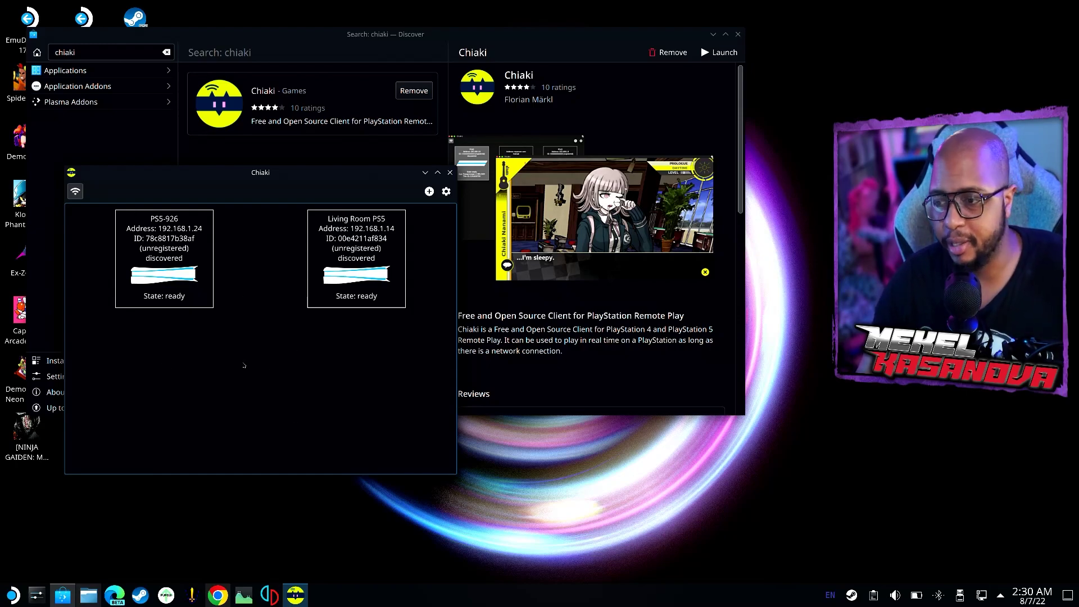
- Open Register Console for PS5-926, then move the dialog higher and enlarge it
{"action": "left_click", "coordinate": [170, 262]}
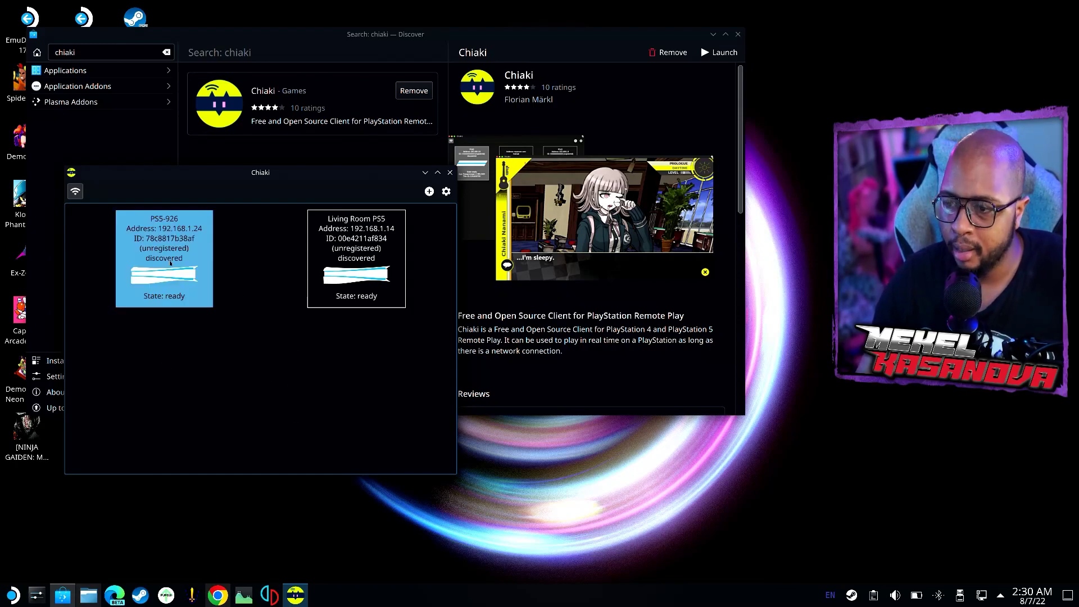
{"action": "double_click", "coordinate": [170, 262]}
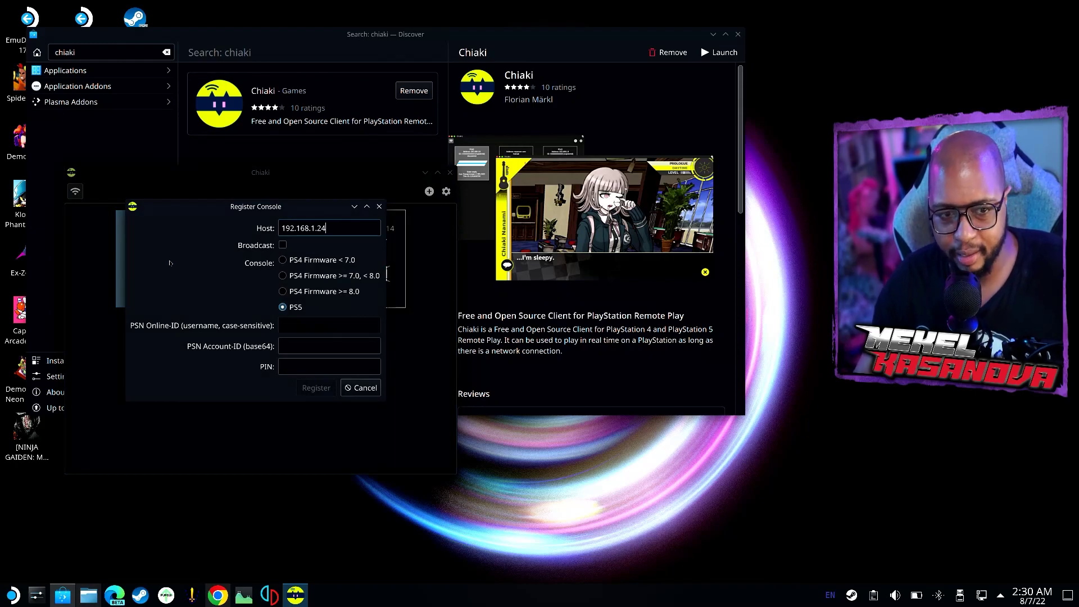
{"action": "left_click_drag", "start_coordinate": [308, 206], "coordinate": [307, 161]}
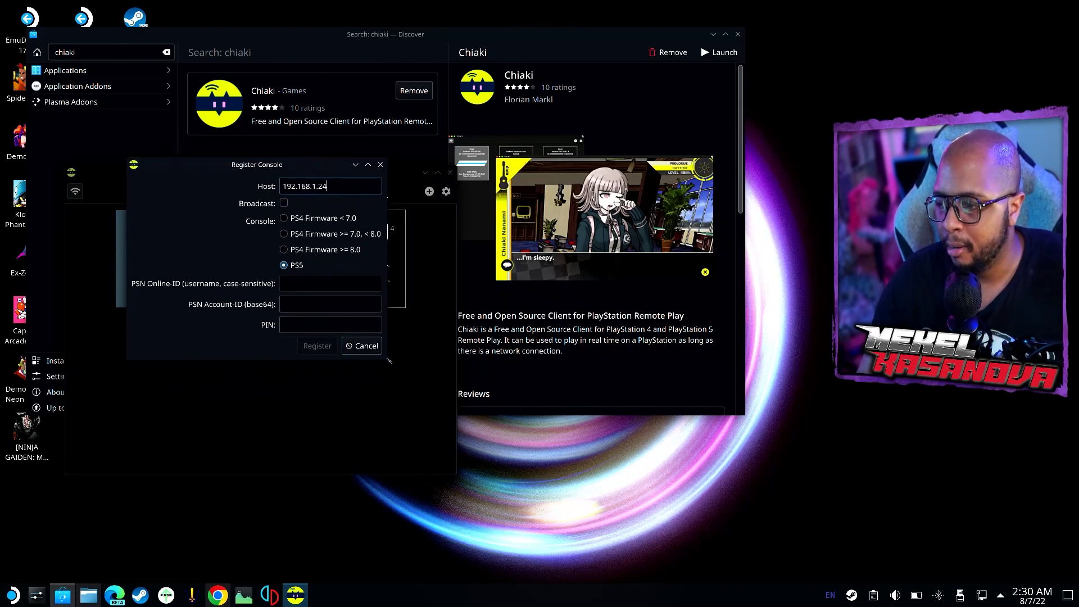
{"action": "left_click_drag", "start_coordinate": [388, 360], "coordinate": [462, 504]}
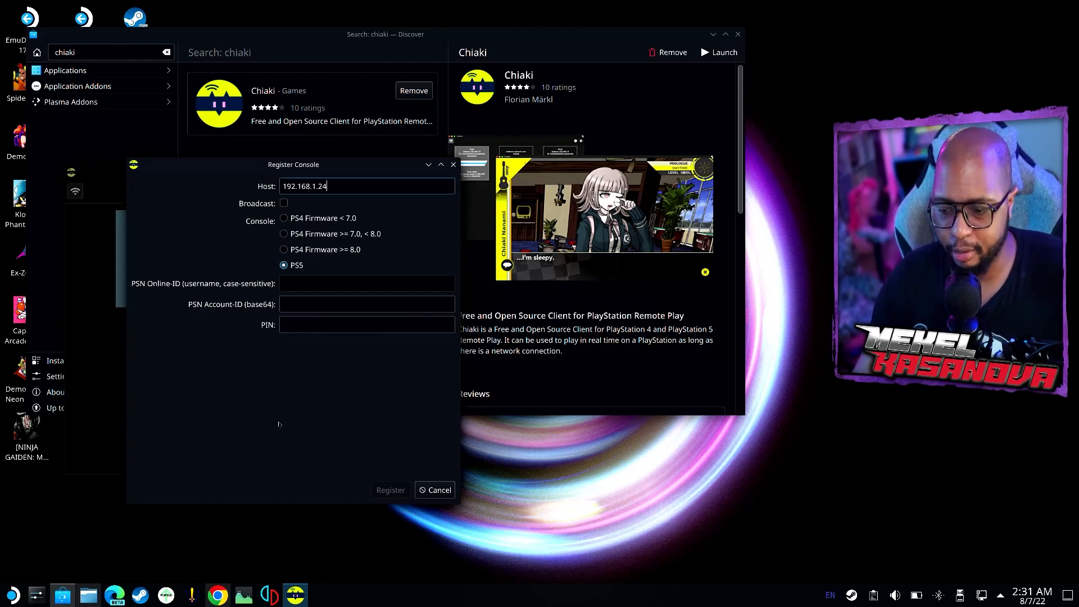
- Bring Chrome forward and open the trinket.io Online AccountID script in a new tab
{"action": "mouse_move", "coordinate": [222, 598]}
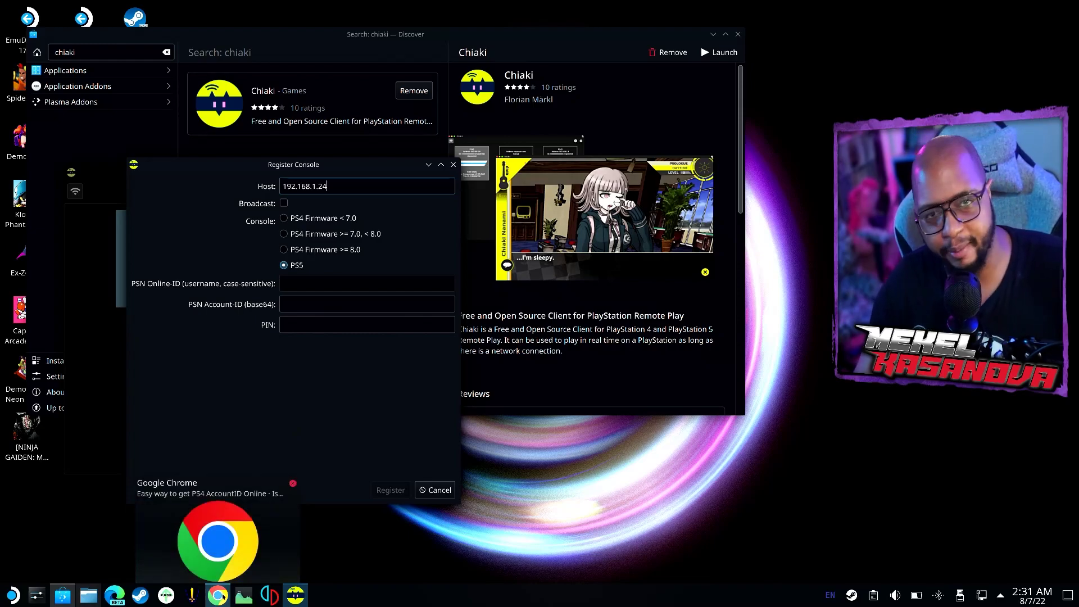
{"action": "left_click", "coordinate": [218, 595]}
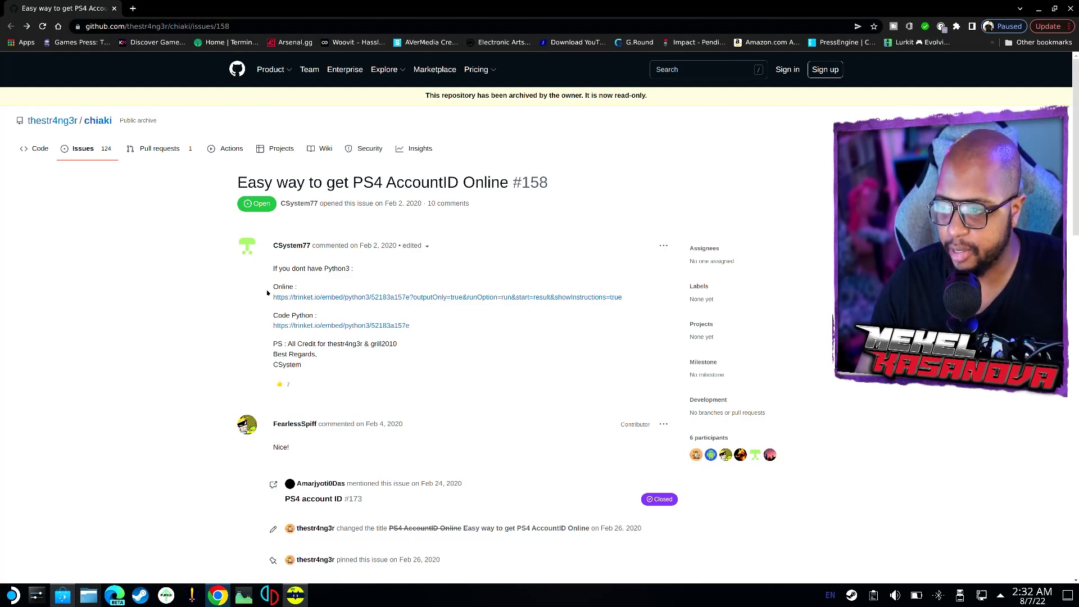
{"action": "right_click", "coordinate": [328, 299]}
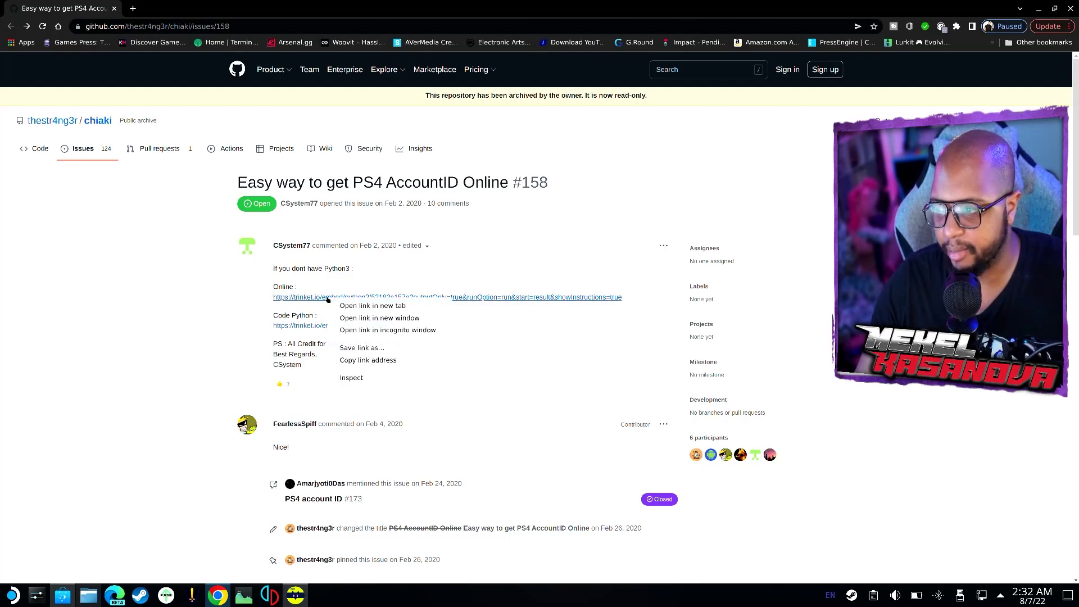
{"action": "left_click", "coordinate": [371, 305]}
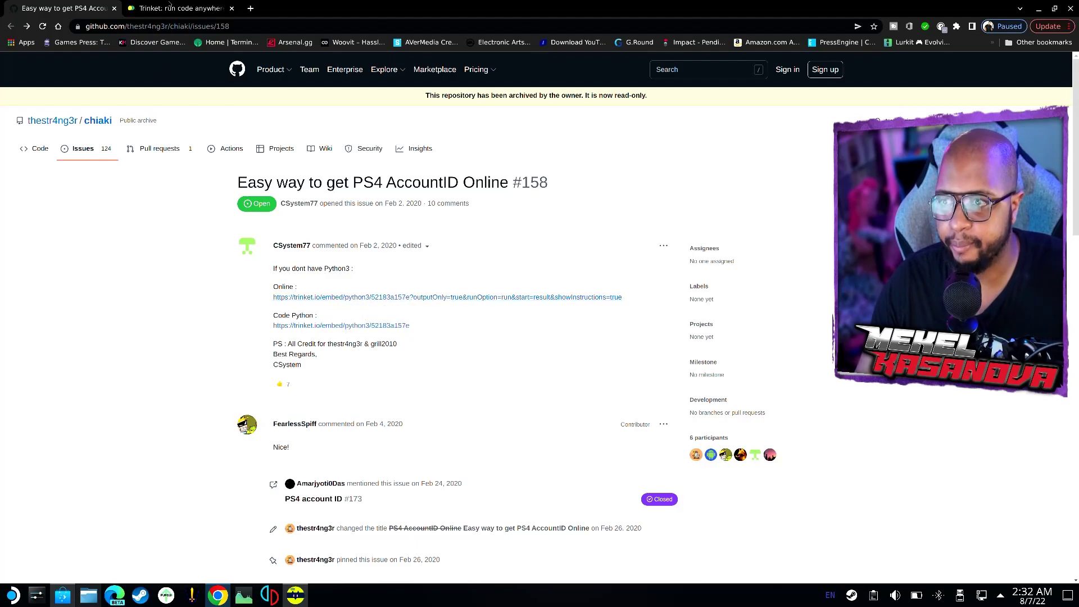
{"action": "left_click", "coordinate": [180, 8]}
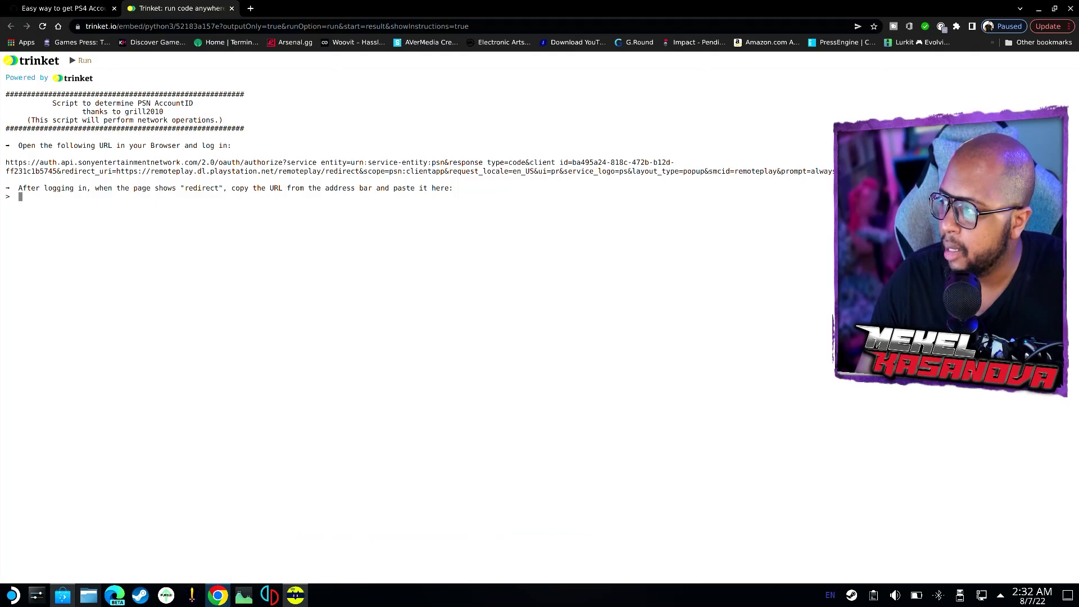
- Copy the script's Sony sign-in URL and load it in a new tab
{"action": "left_click_drag", "start_coordinate": [6, 178], "coordinate": [147, 210]}
{"action": "left_click_drag", "start_coordinate": [834, 171], "coordinate": [7, 162]}
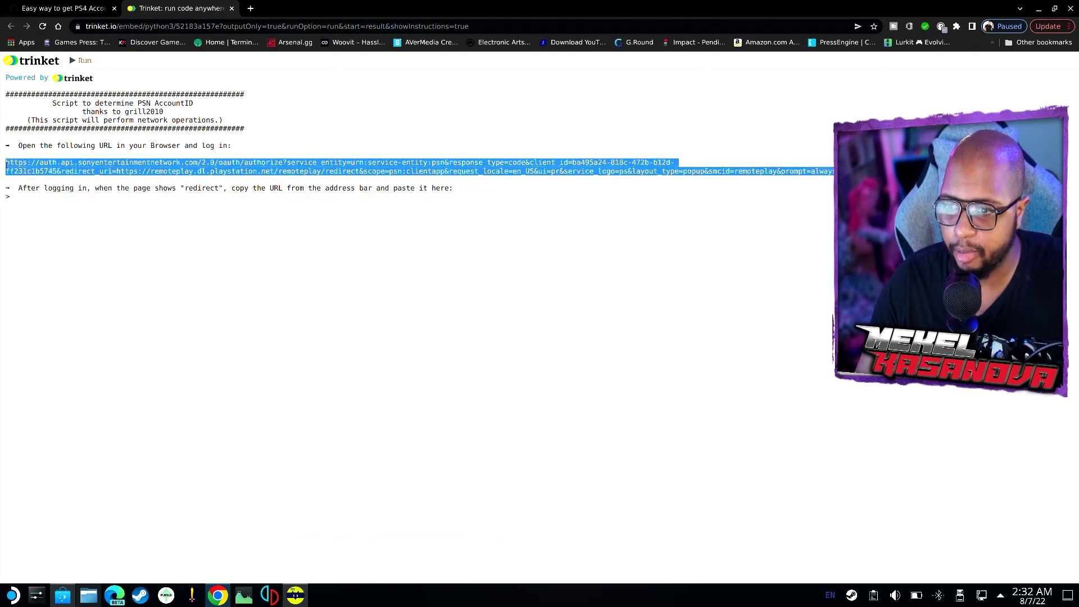
{"action": "right_click", "coordinate": [159, 171]}
{"action": "left_click", "coordinate": [188, 178]}
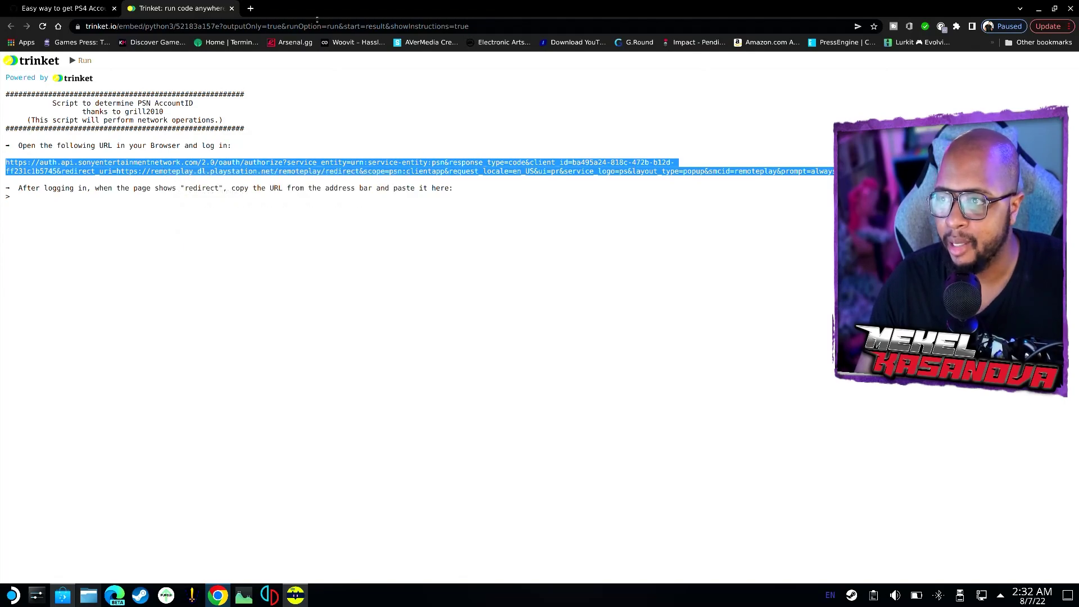
{"action": "left_click", "coordinate": [251, 9]}
{"action": "right_click", "coordinate": [253, 27]}
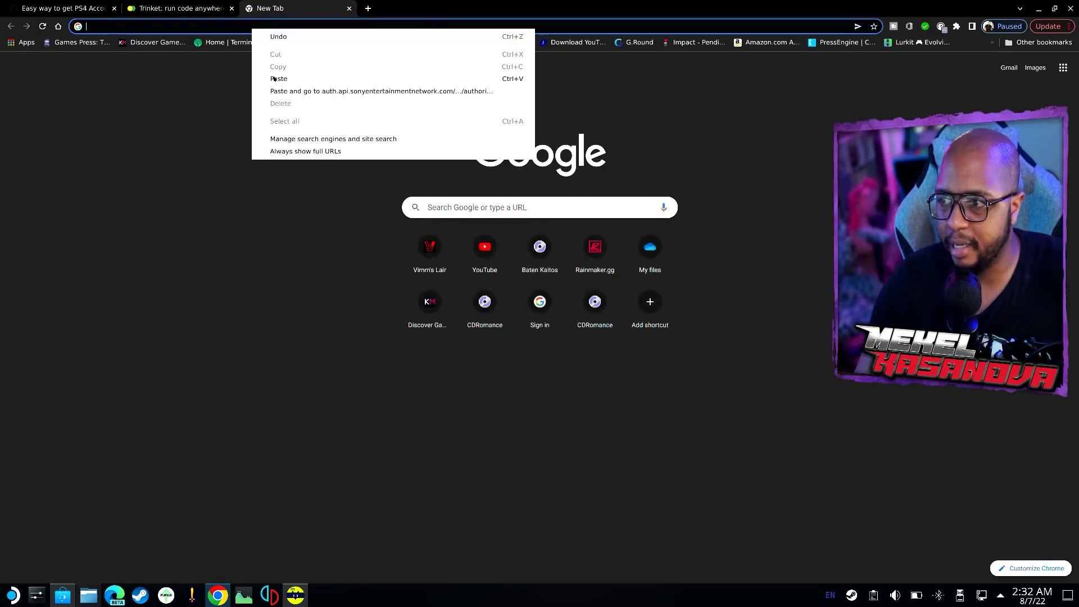
{"action": "left_click", "coordinate": [284, 91]}
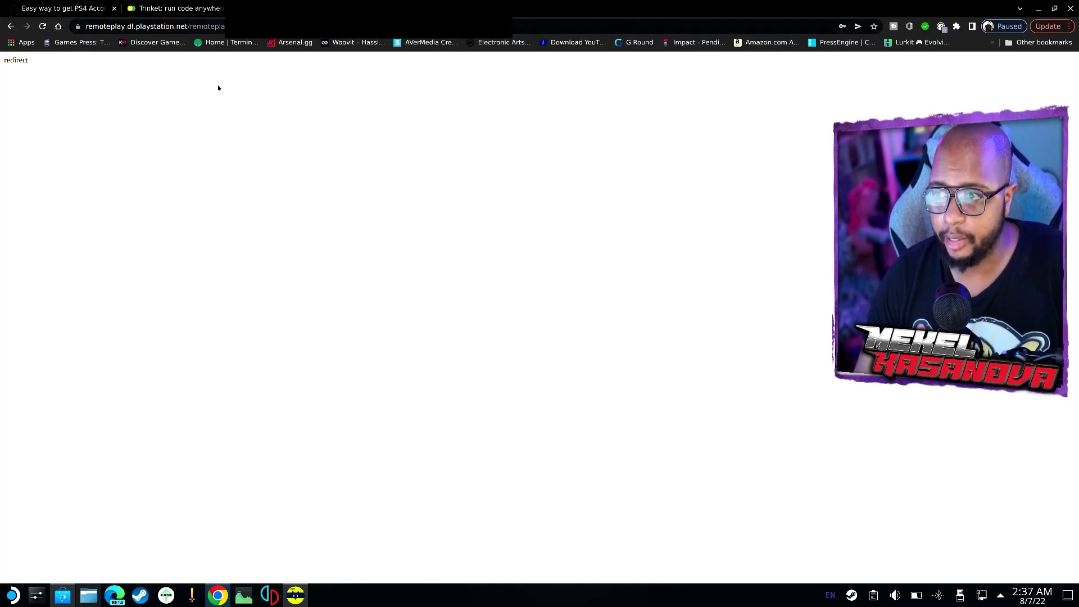
- Copy the redirect page's address after signing in and go back to the Trinket tab
{"action": "left_click", "coordinate": [249, 26]}
{"action": "right_click", "coordinate": [249, 28]}
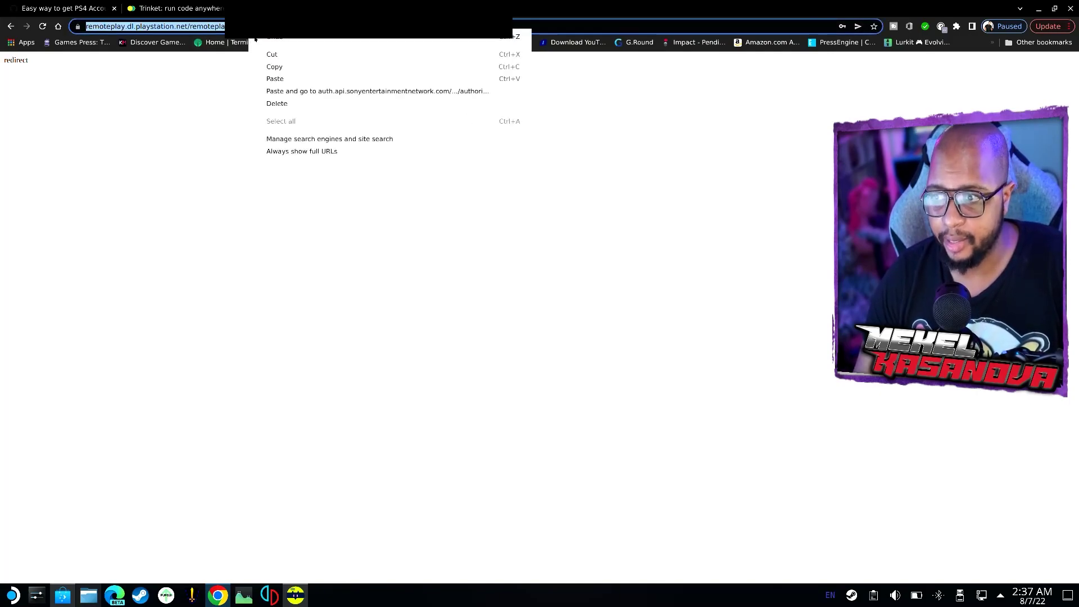
{"action": "left_click", "coordinate": [274, 68]}
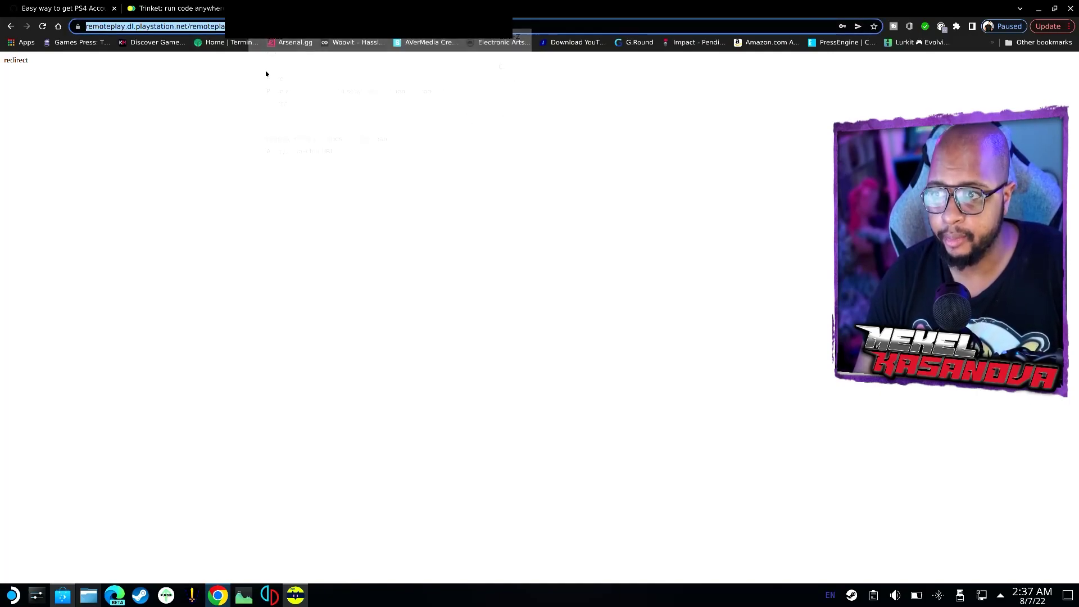
{"action": "left_click", "coordinate": [175, 8]}
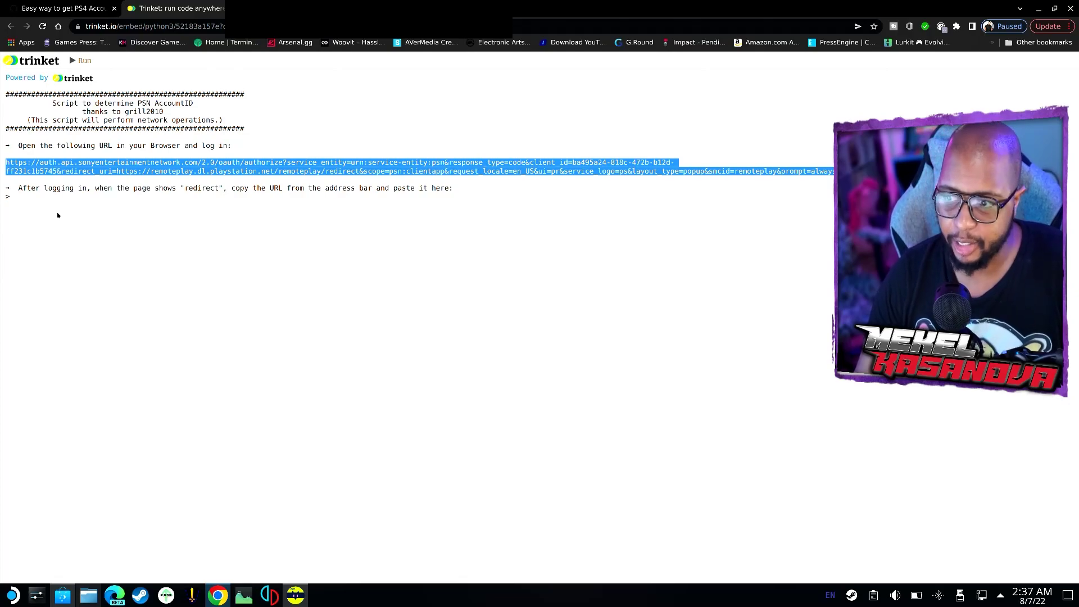
- Paste the redirect URL at the script prompt and submit it to get the AccountID
{"action": "left_click", "coordinate": [55, 197]}
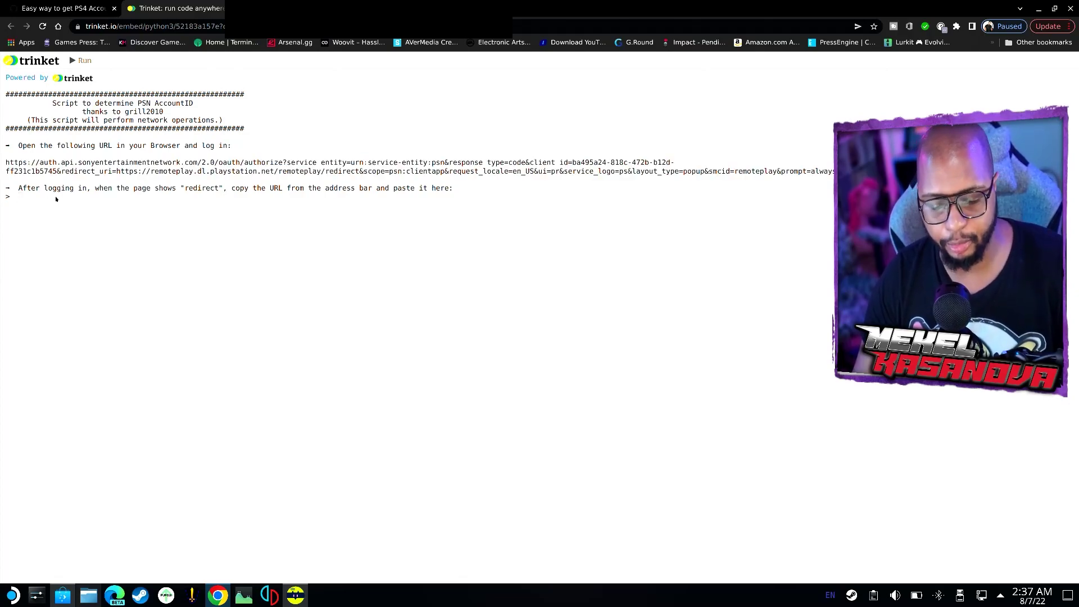
{"action": "key", "text": "ctrl+v"}
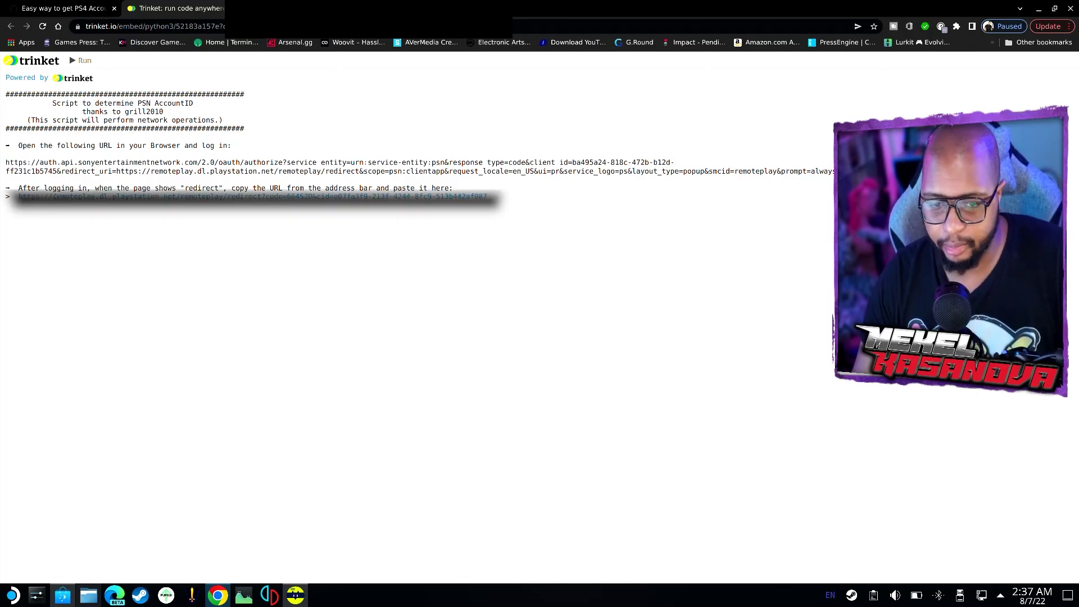
{"action": "key", "text": "Return"}
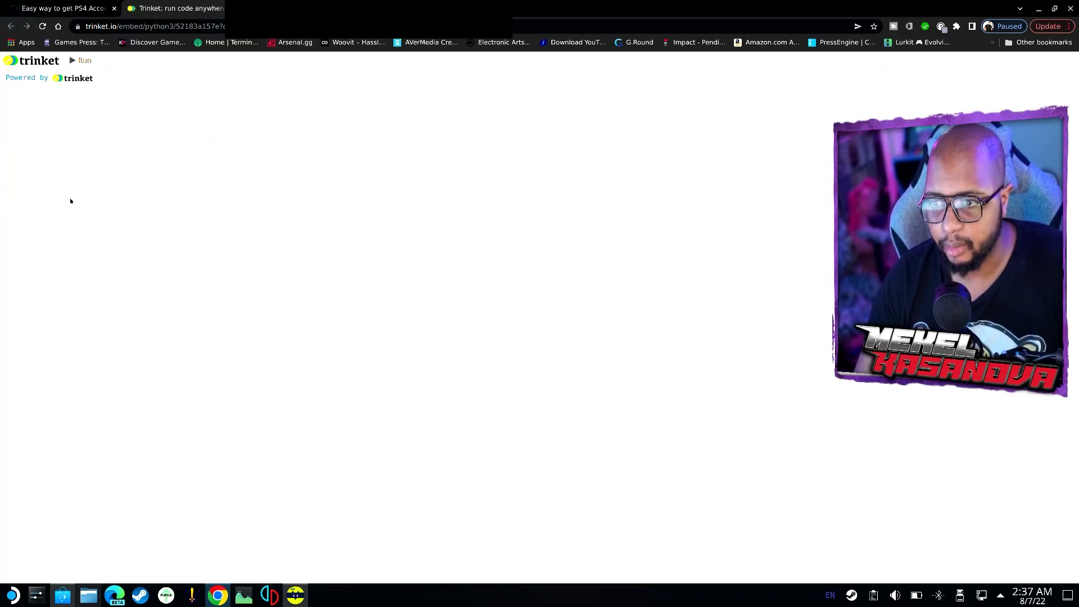
{"action": "key", "text": "ctrl+v"}
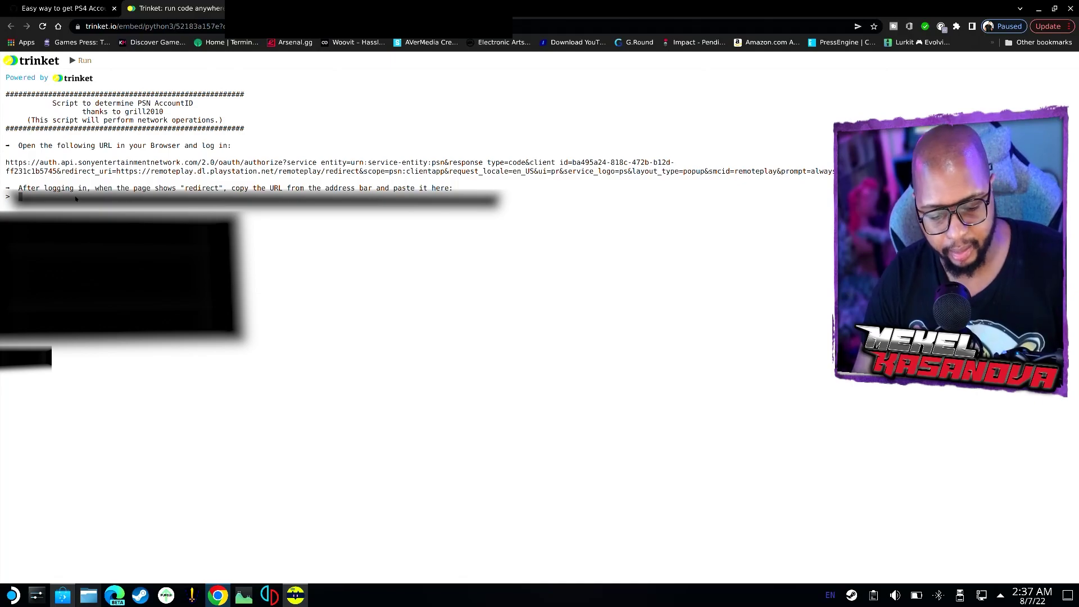
{"action": "key", "text": "Return"}
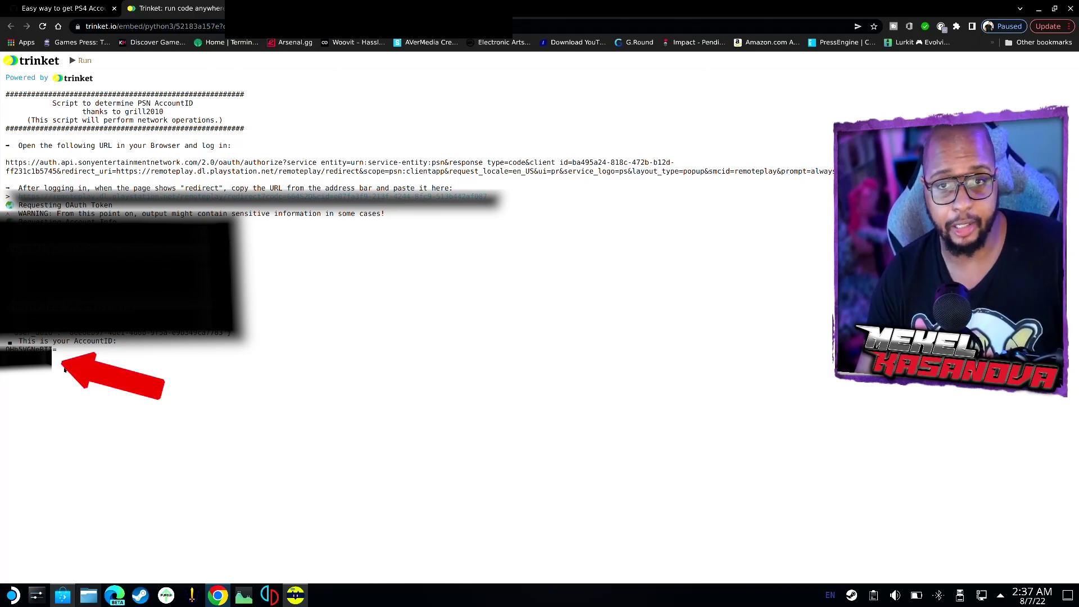
- Copy the printed PSN AccountID and minimize Chrome
{"action": "double_click", "coordinate": [30, 349]}
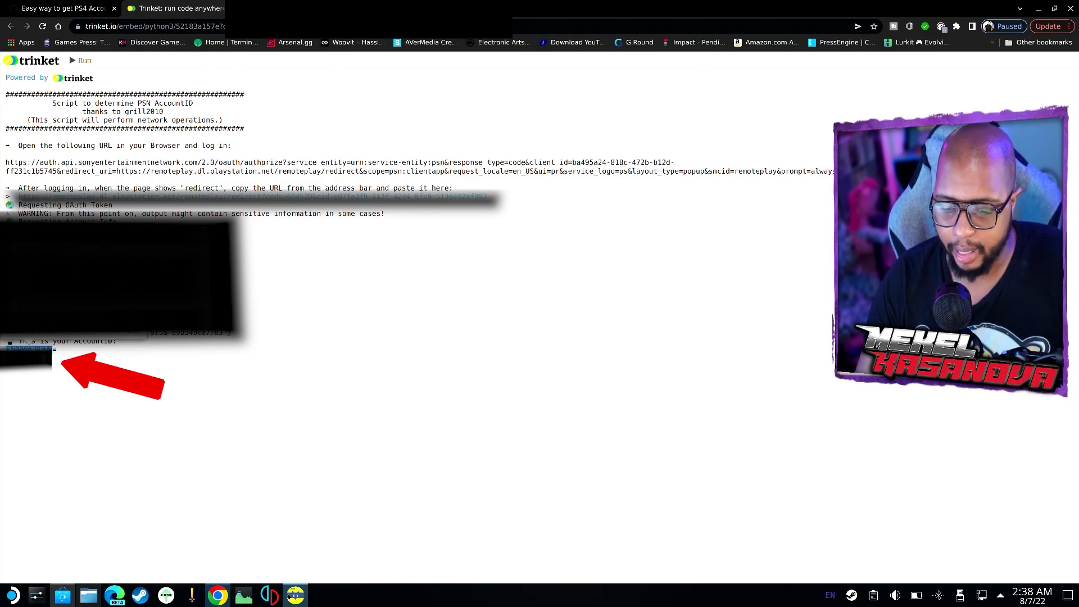
{"action": "mouse_move", "coordinate": [293, 597]}
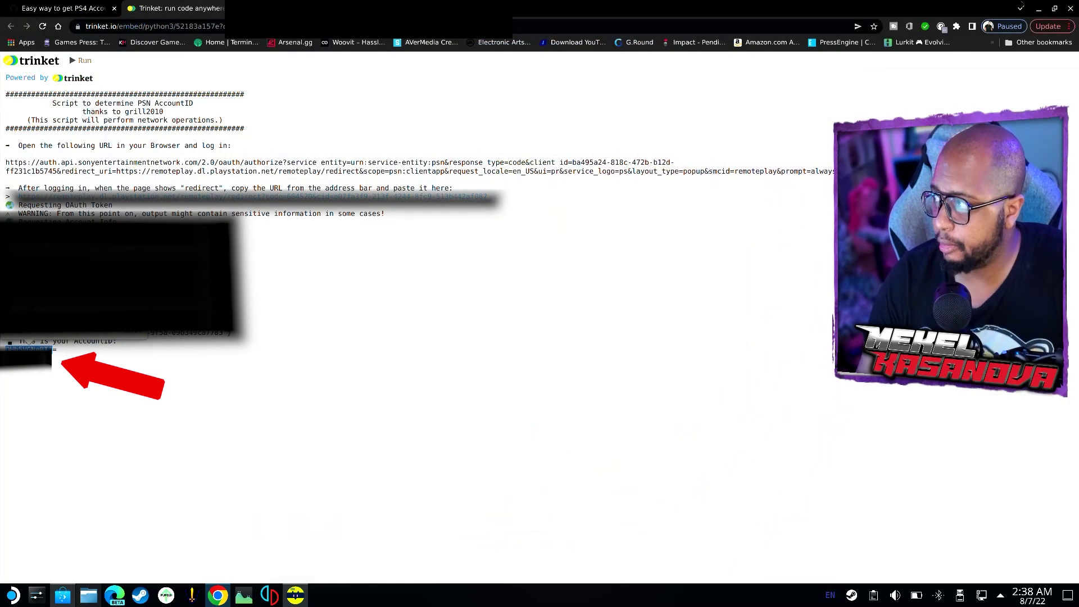
{"action": "left_click", "coordinate": [1039, 10]}
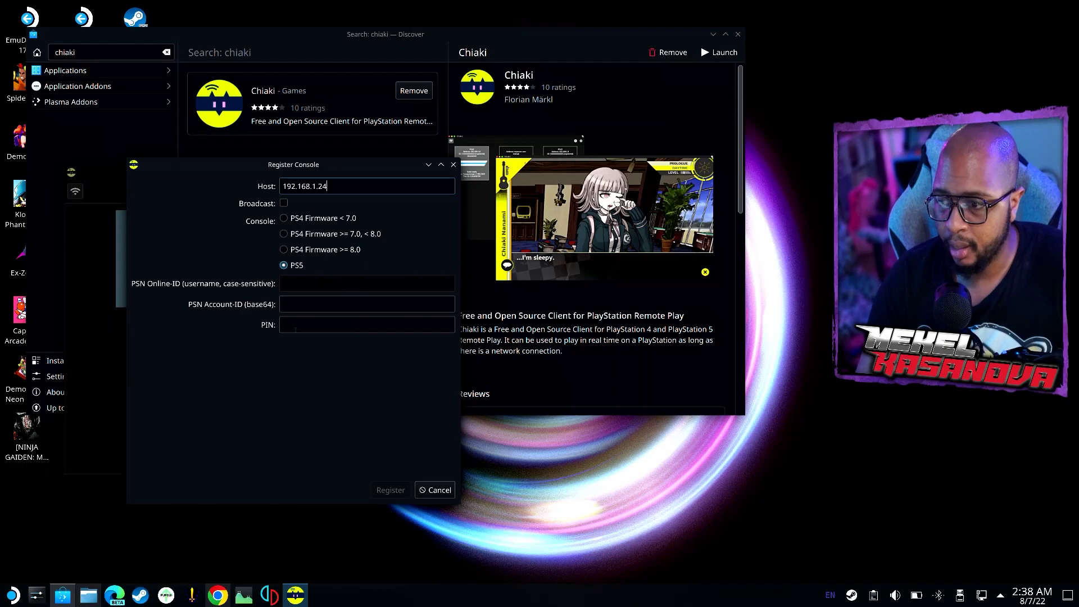
- Paste the account ID into PSN Account-ID, register PS5-926, and acknowledge the success message
{"action": "left_click", "coordinate": [297, 305]}
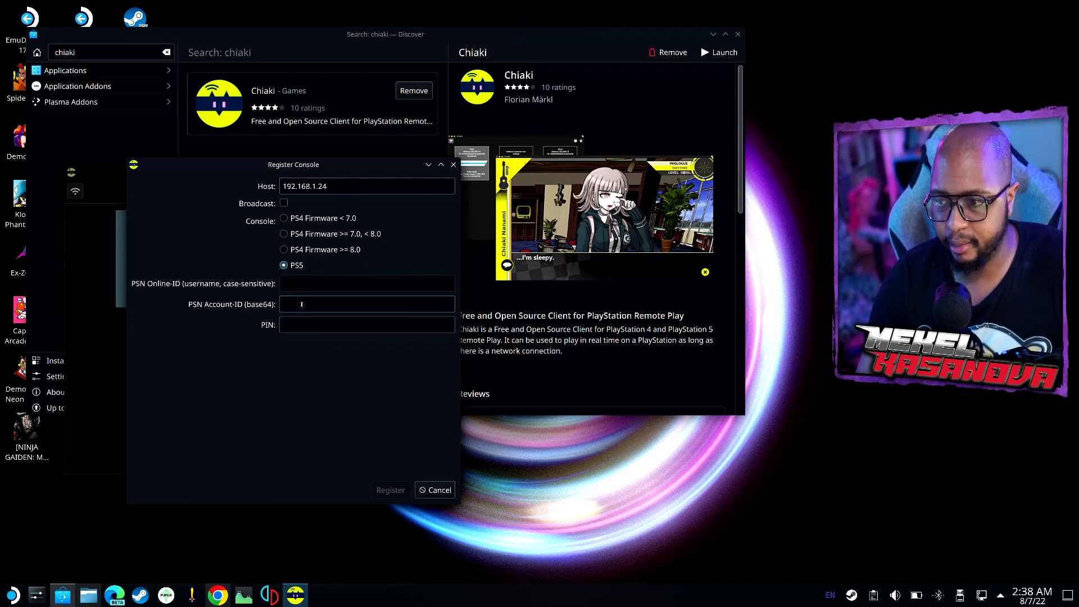
{"action": "right_click", "coordinate": [301, 306]}
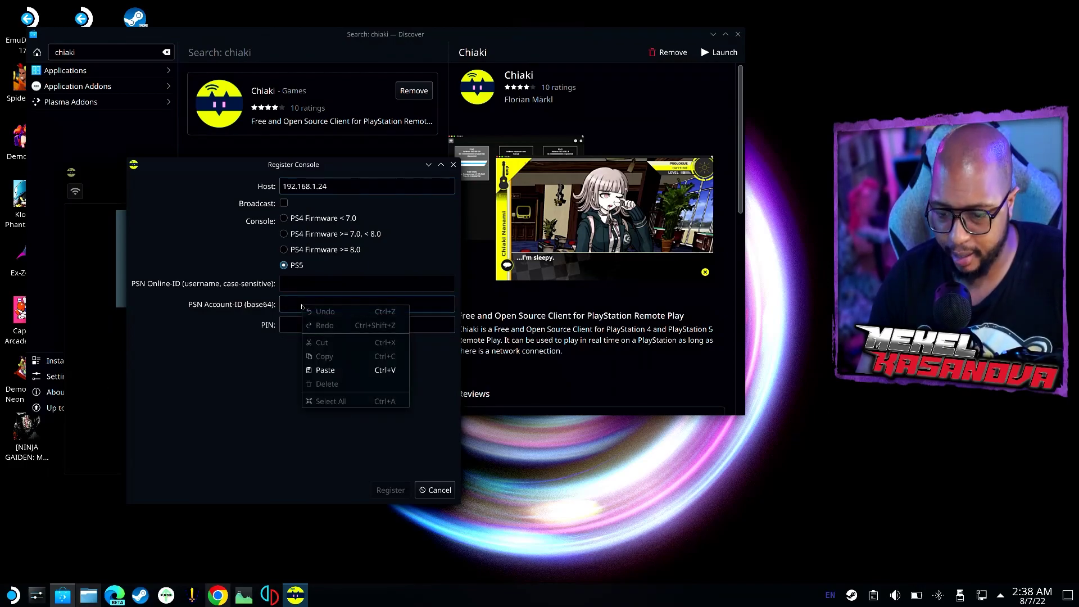
{"action": "left_click", "coordinate": [326, 369]}
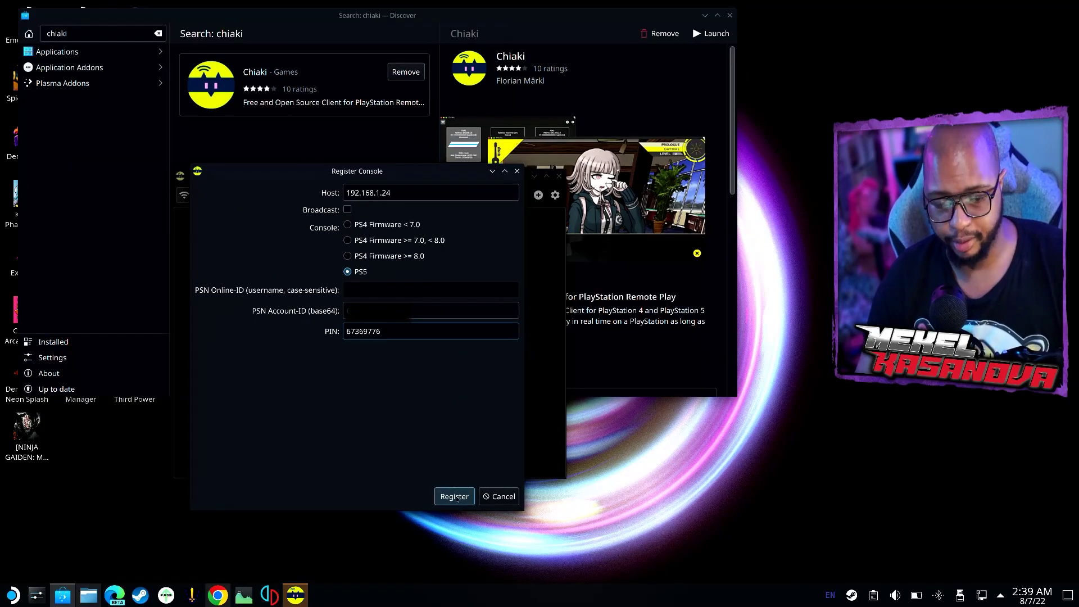
{"action": "left_click", "coordinate": [454, 497]}
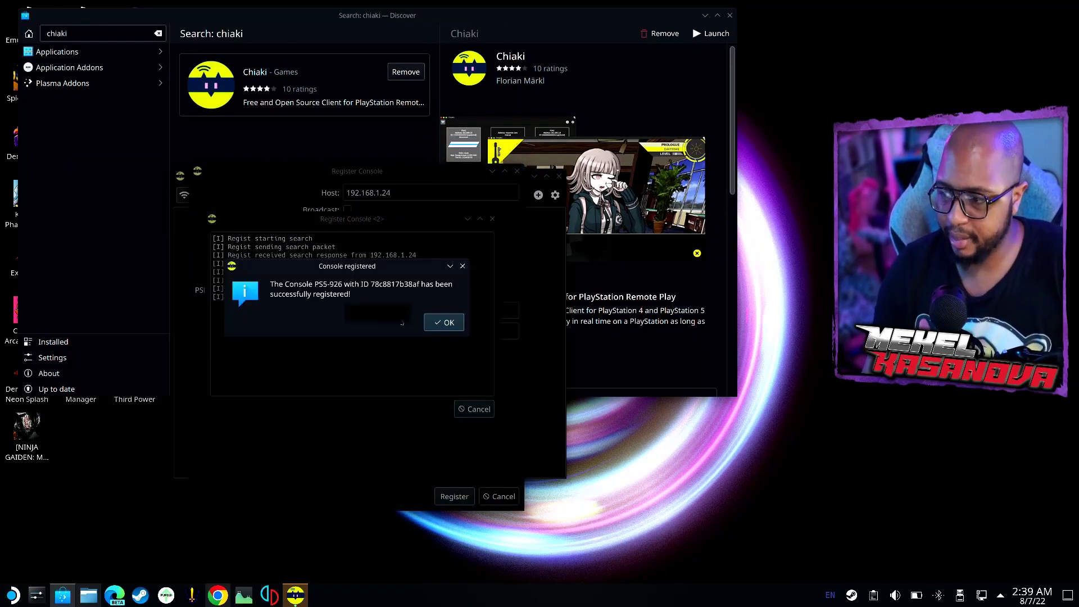
{"action": "left_click", "coordinate": [448, 323]}
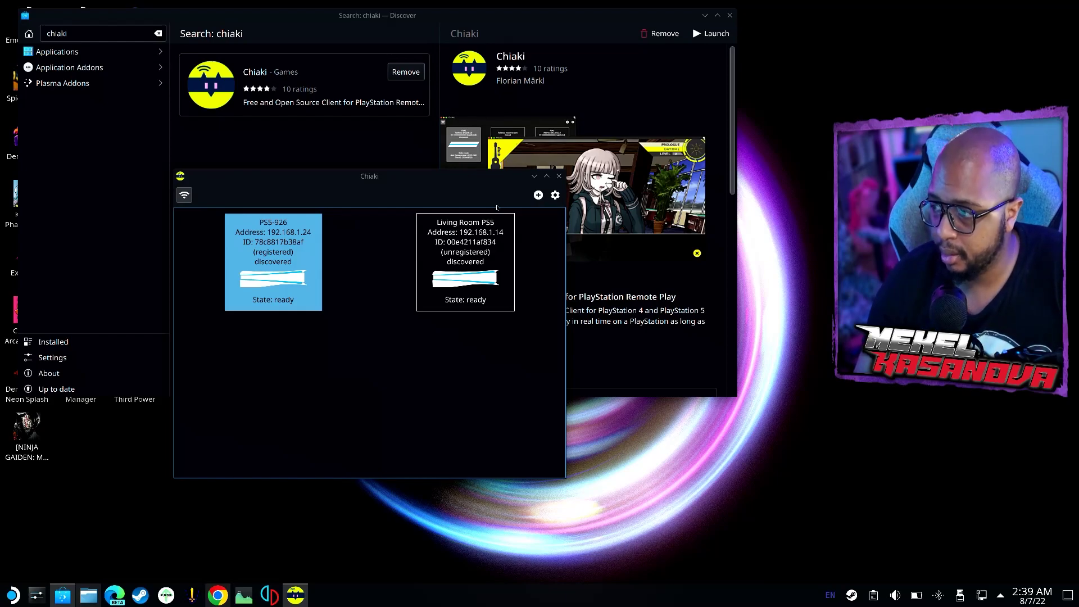
- Open Chiaki Settings and keep the stream resolution at 720p
{"action": "left_click", "coordinate": [554, 195]}
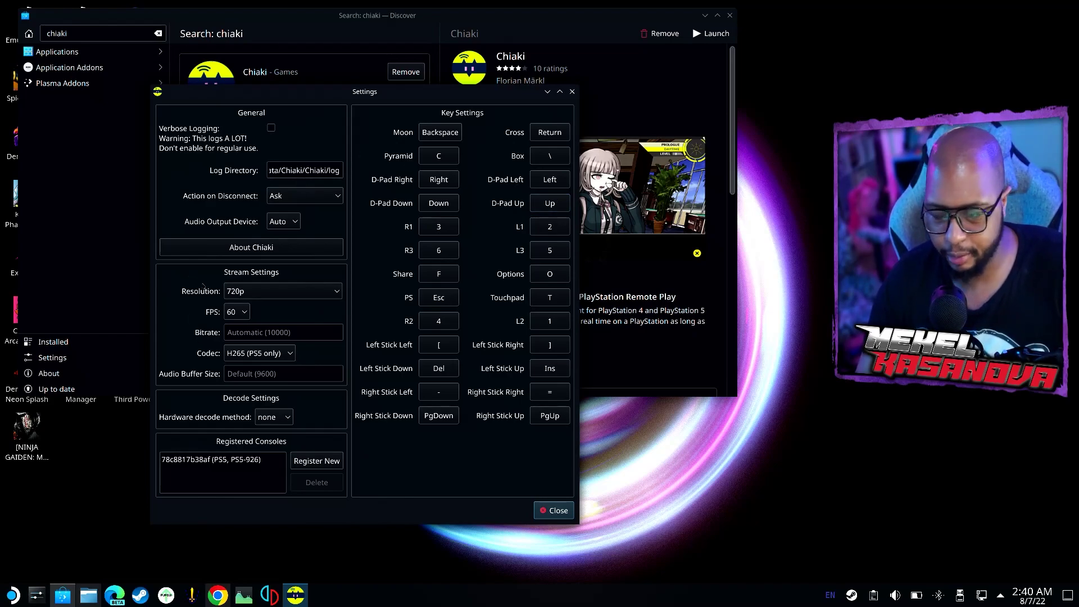
{"action": "left_click", "coordinate": [297, 296]}
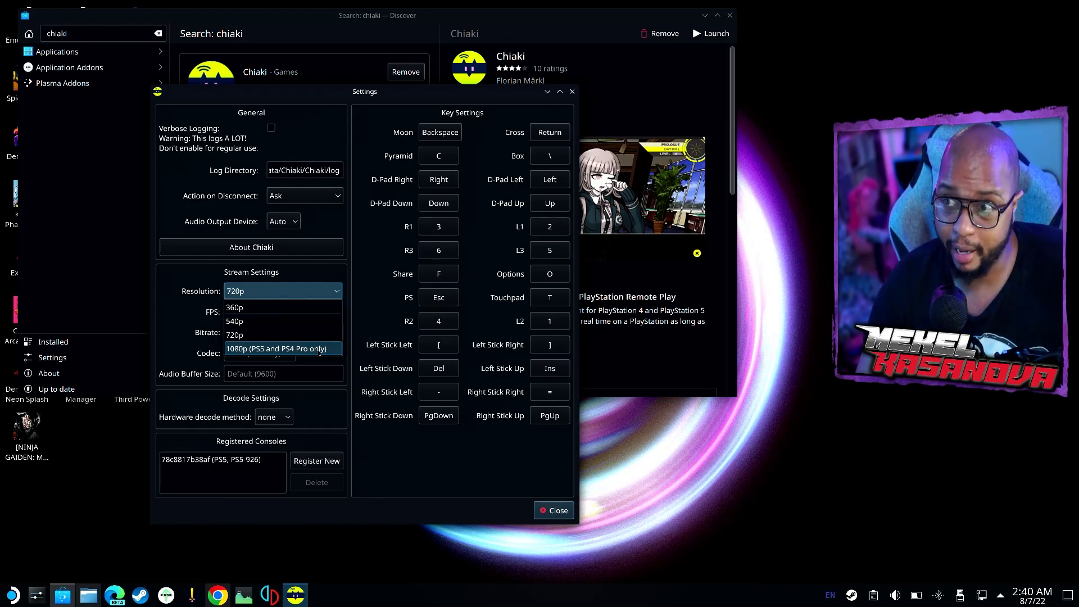
{"action": "left_click", "coordinate": [282, 336]}
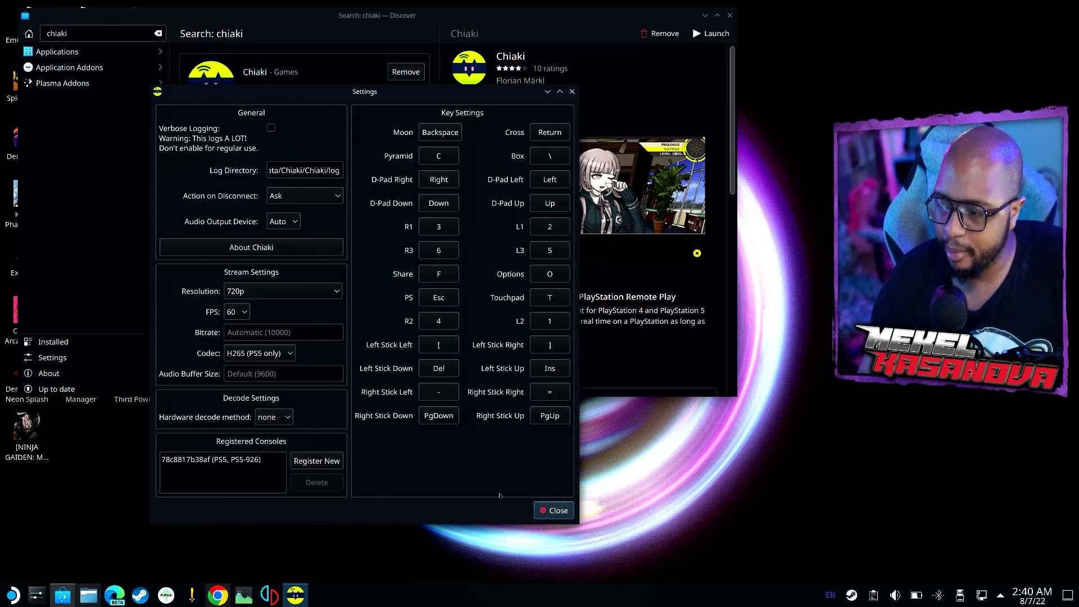
- Close Settings, start streaming from PS5-926, and reposition the stream window
{"action": "left_click", "coordinate": [554, 509]}
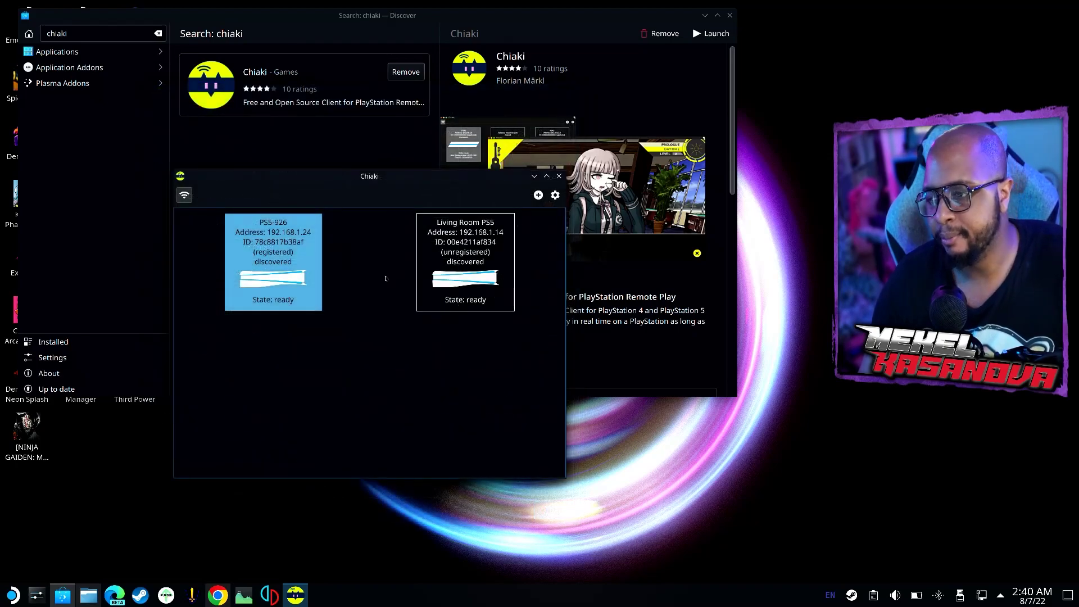
{"action": "double_click", "coordinate": [280, 281]}
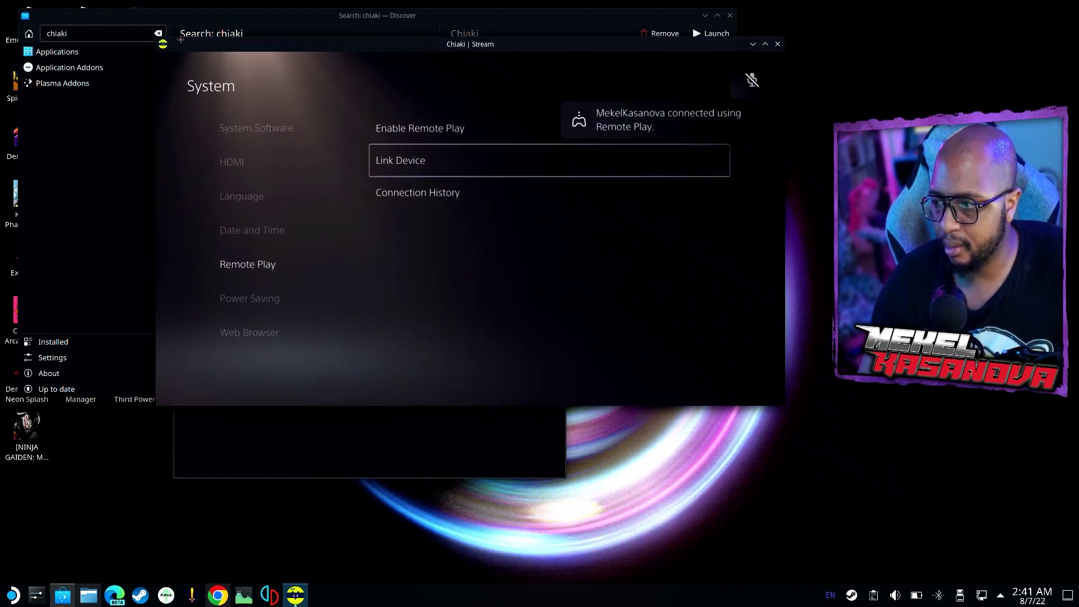
{"action": "left_click_drag", "start_coordinate": [180, 40], "coordinate": [171, 83]}
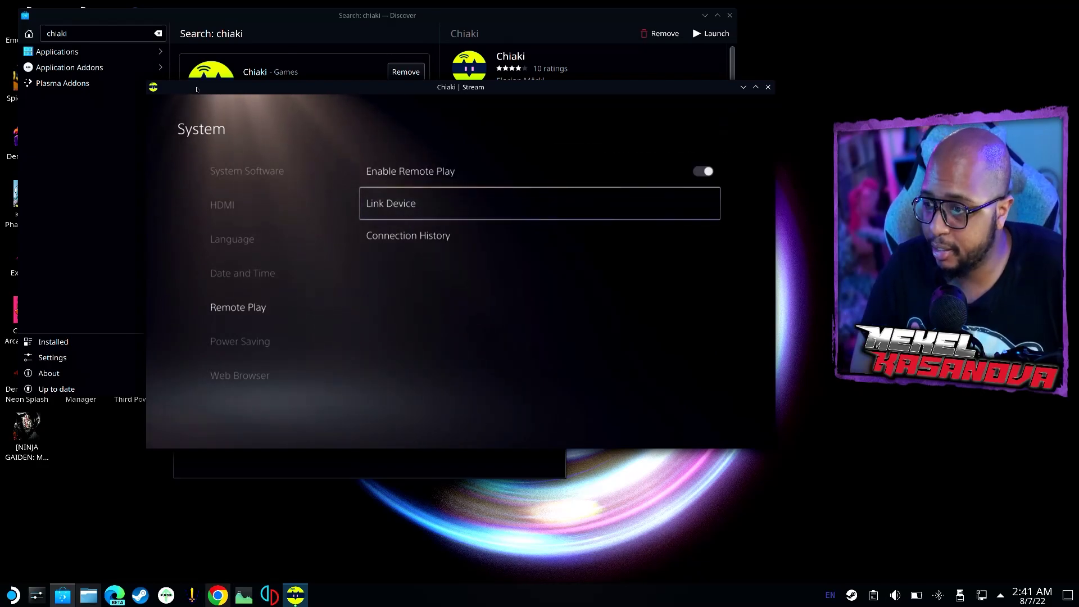
- Browse the PS5 System settings among Remote Play, System Software and HDMI entries
{"action": "key", "text": "Left"}
{"action": "key", "text": "Down"}
{"action": "key", "text": "Up"}
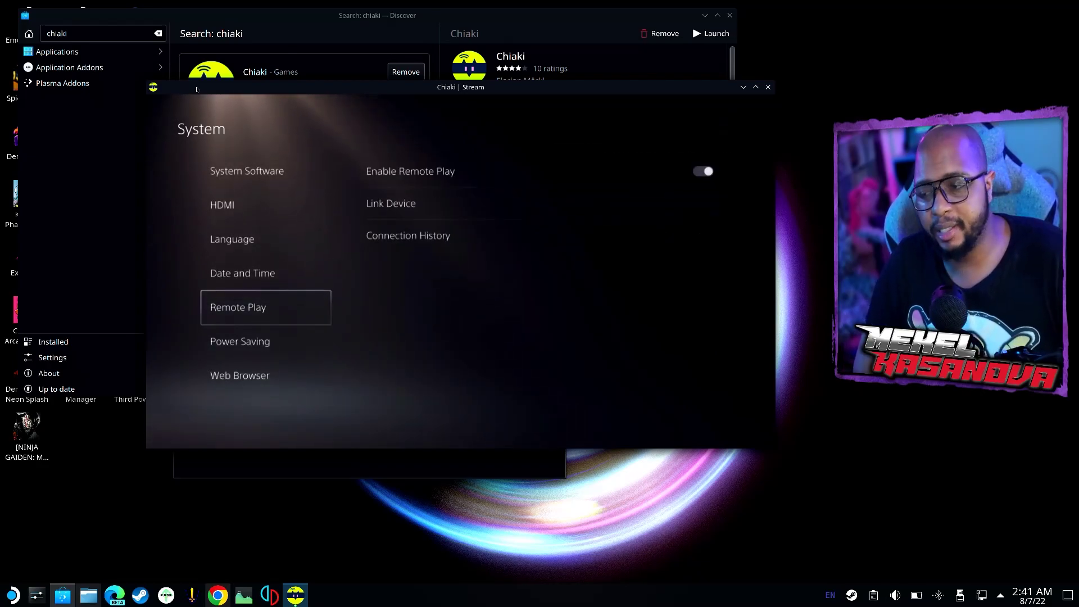
{"action": "key", "text": "Up"}
{"action": "key", "text": "Up"}
{"action": "key", "text": "Up"}
{"action": "key", "text": "Up"}
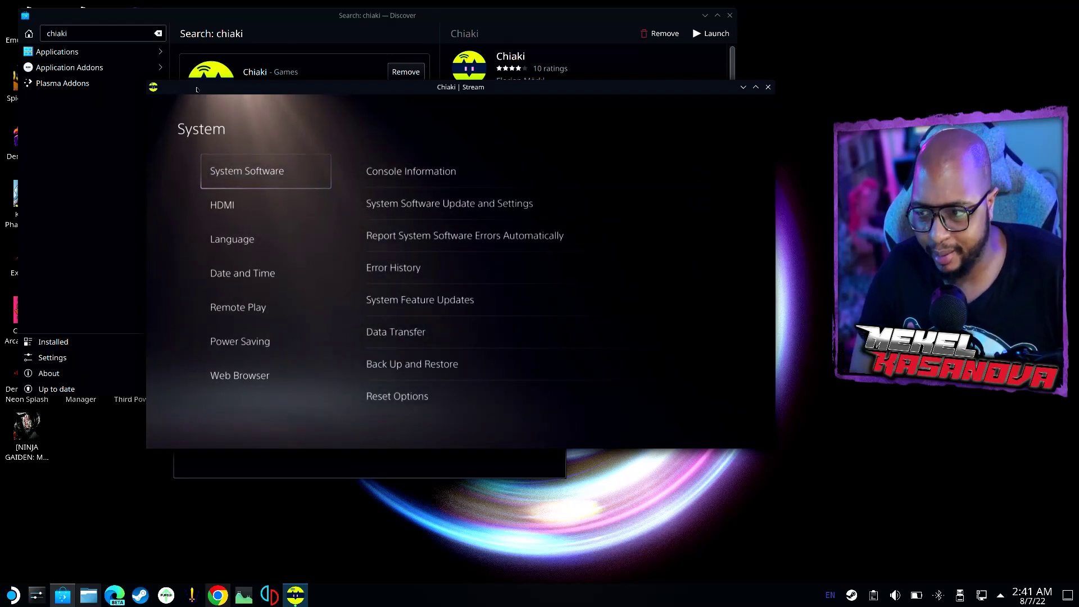
{"action": "key", "text": "Down"}
{"action": "key", "text": "Down"}
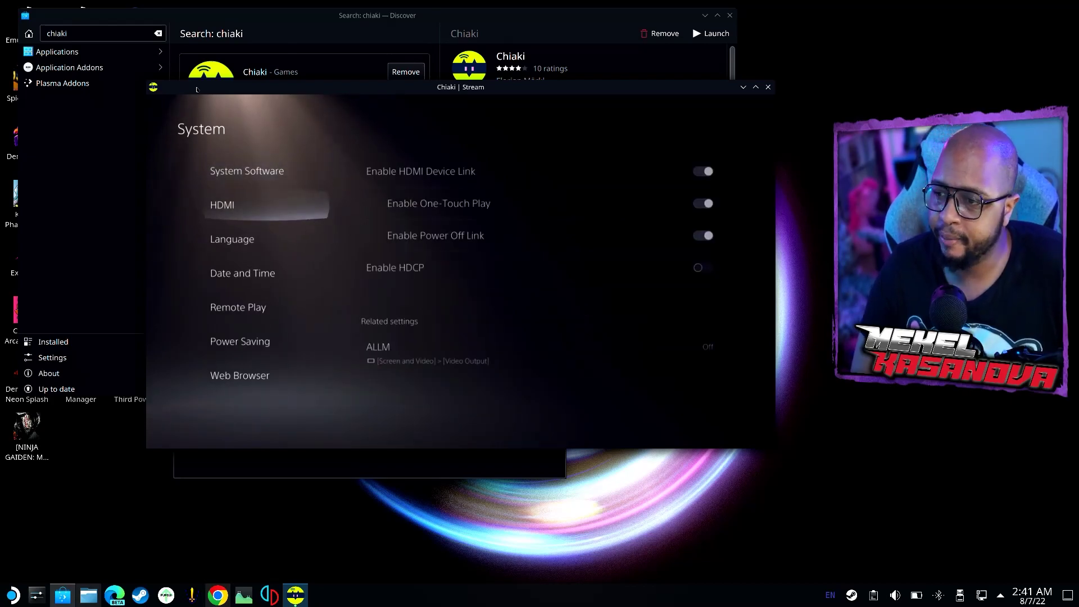
{"action": "key", "text": "Up"}
{"action": "key", "text": "Up"}
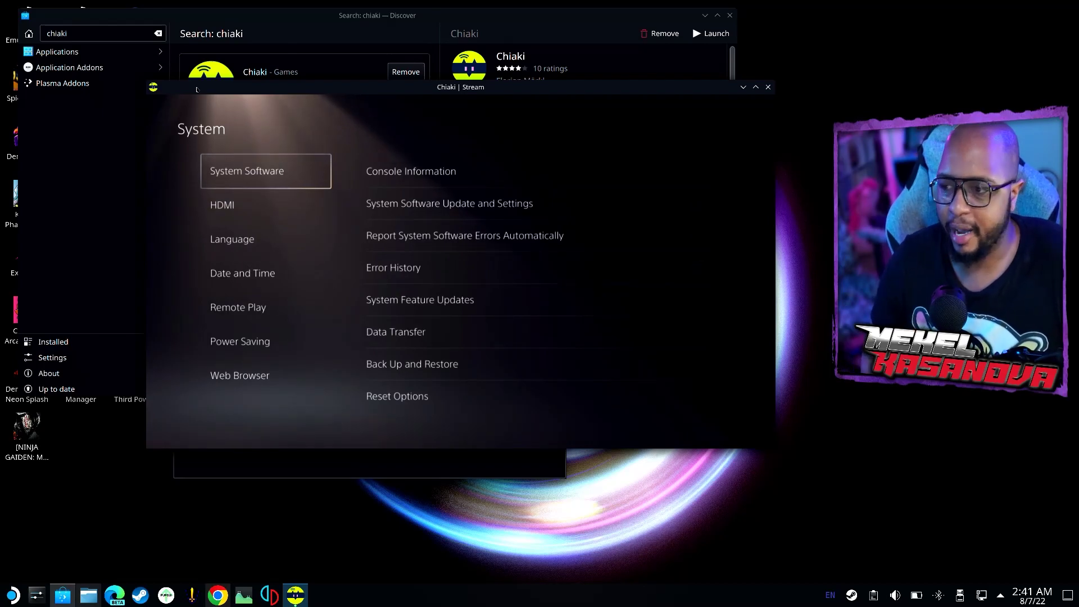
{"action": "key", "text": "Down"}
{"action": "key", "text": "Up"}
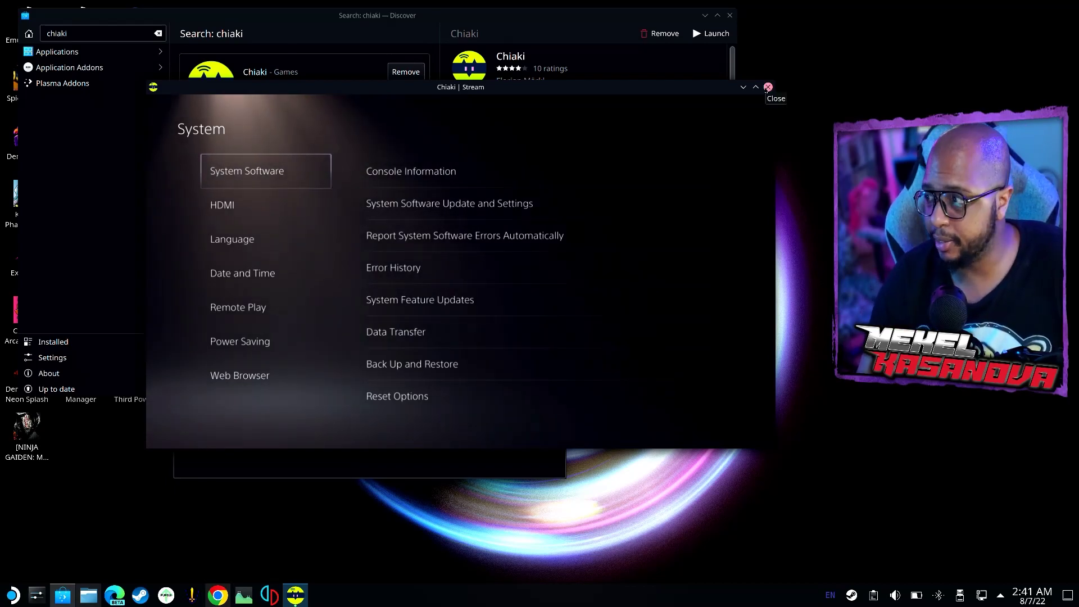
- End the stream and add Chiaki to the Steam library as a non-Steam game
{"action": "left_click", "coordinate": [768, 87]}
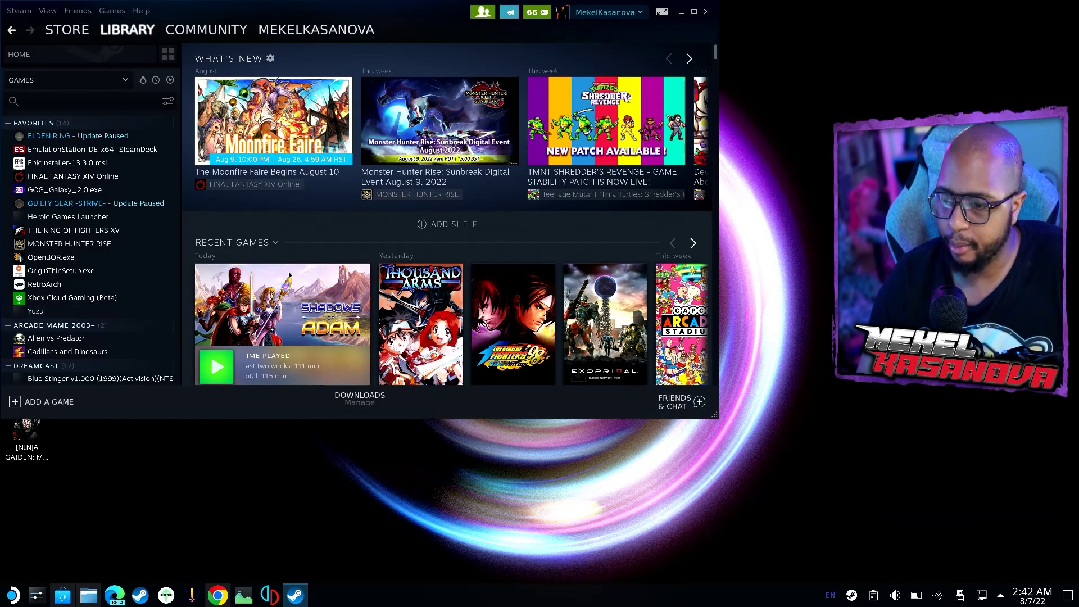
{"action": "left_click", "coordinate": [27, 403]}
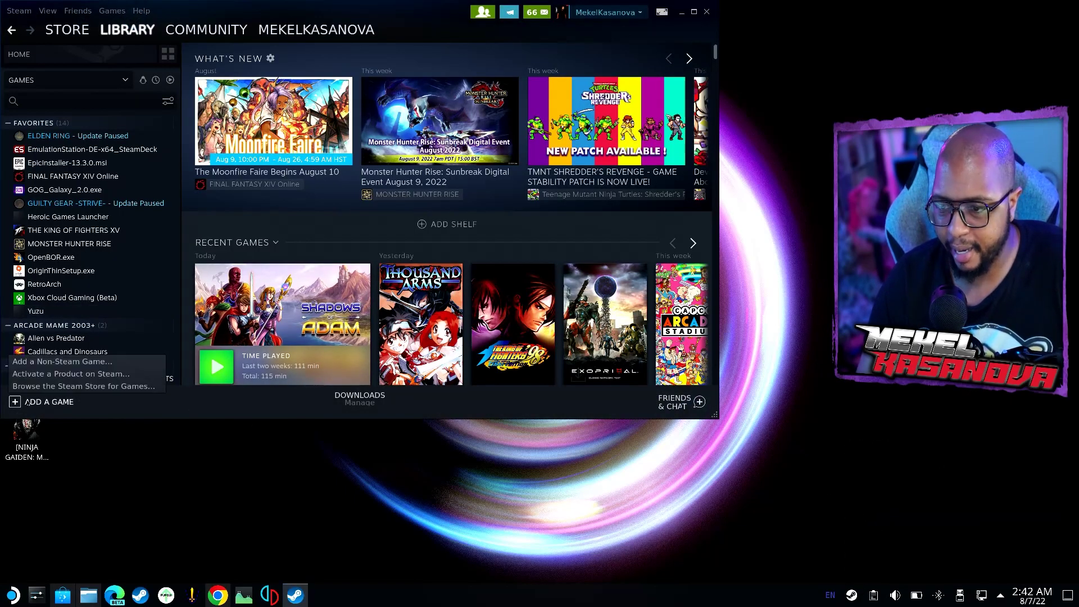
{"action": "left_click", "coordinate": [52, 365]}
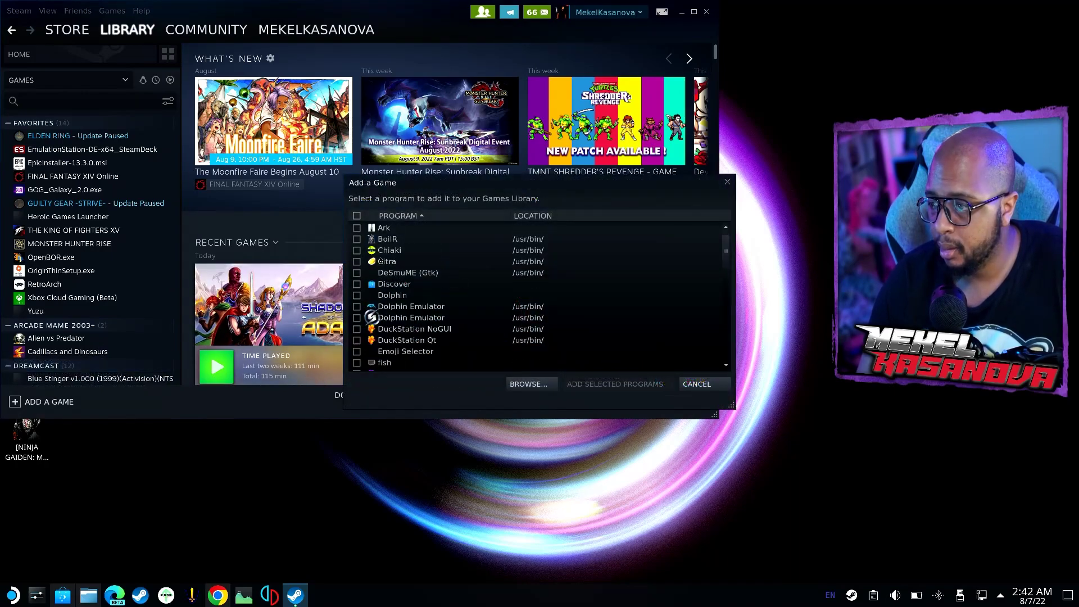
{"action": "left_click", "coordinate": [357, 250]}
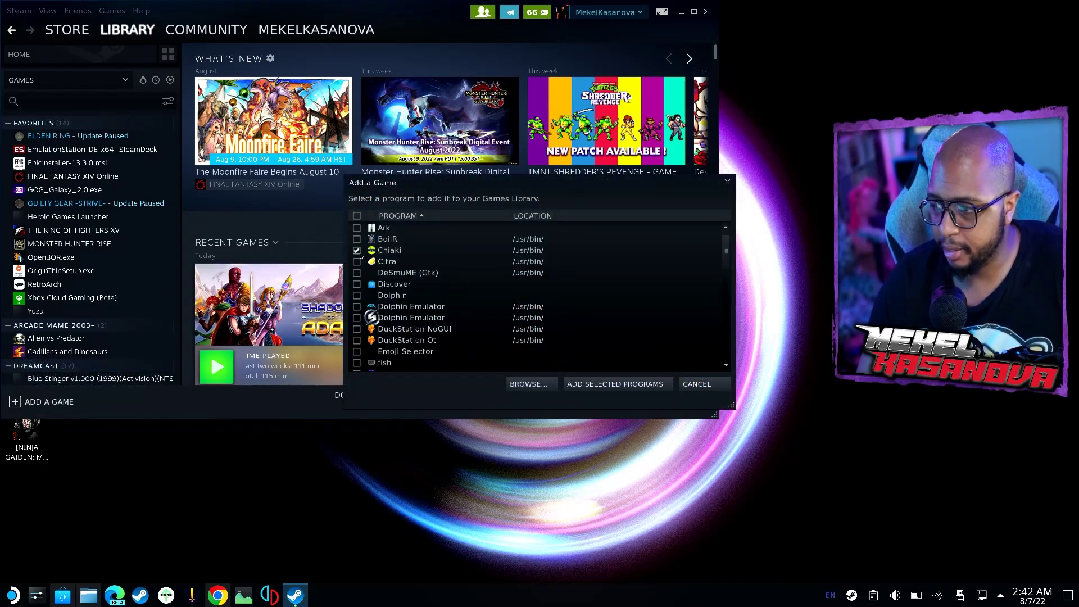
{"action": "left_click", "coordinate": [589, 383]}
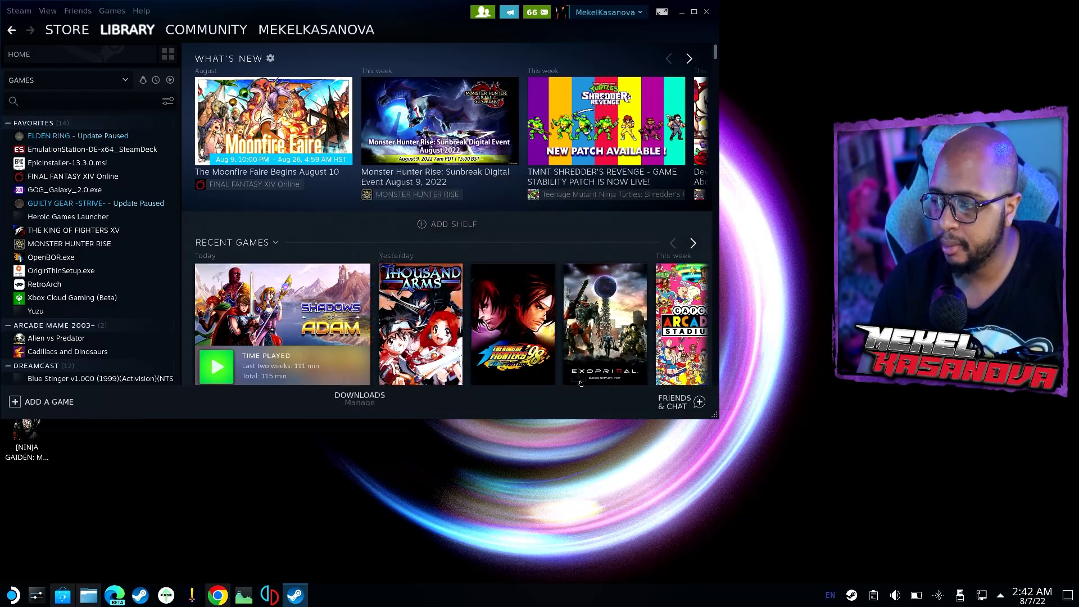
- Mark Chiaki as a favorite from its library page, then minimize Steam
{"action": "scroll", "coordinate": [169, 109], "scroll_direction": "down", "scroll_amount": 7}
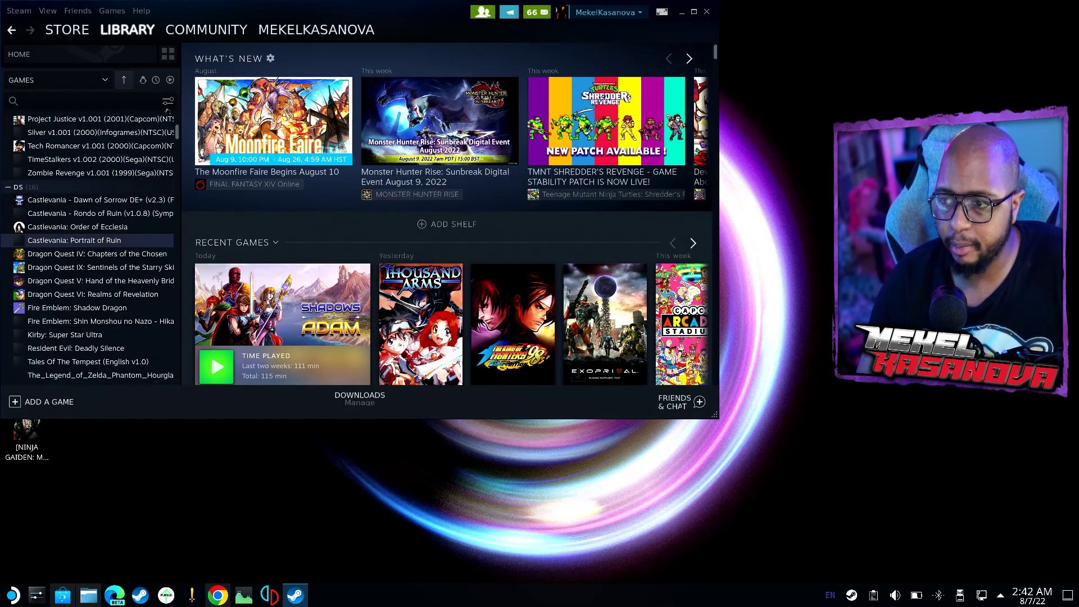
{"action": "left_click_drag", "start_coordinate": [177, 133], "coordinate": [180, 259]}
{"action": "left_click", "coordinate": [44, 249]}
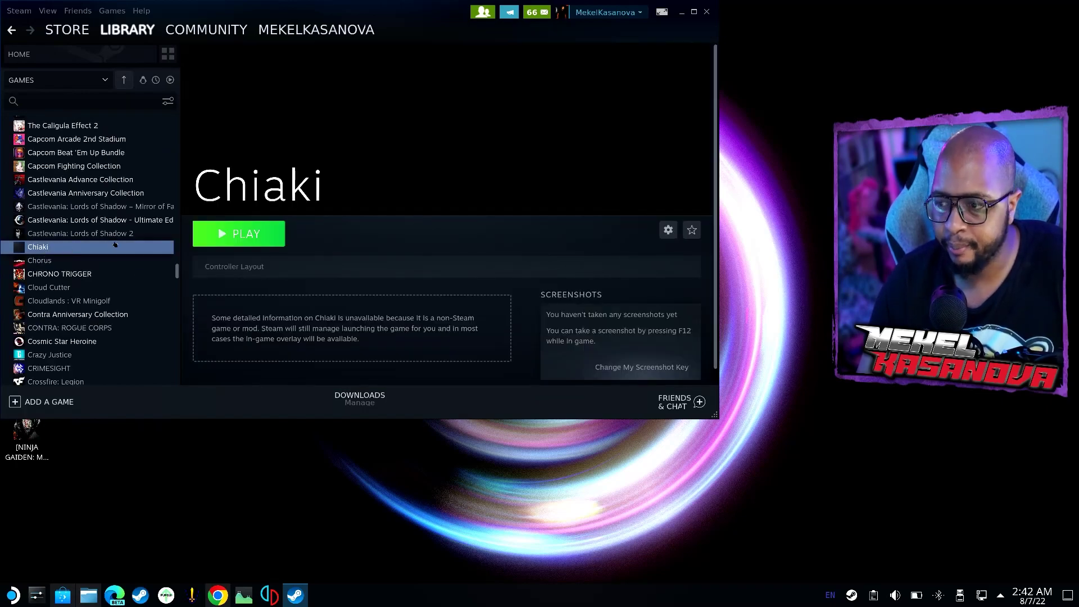
{"action": "left_click", "coordinate": [693, 235]}
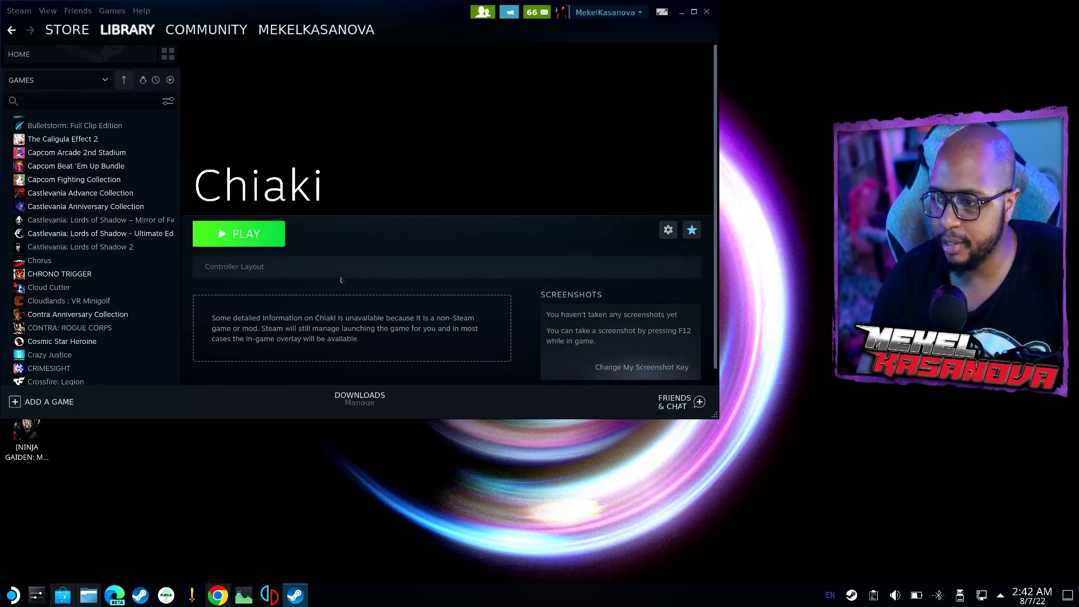
{"action": "left_click", "coordinate": [681, 13]}
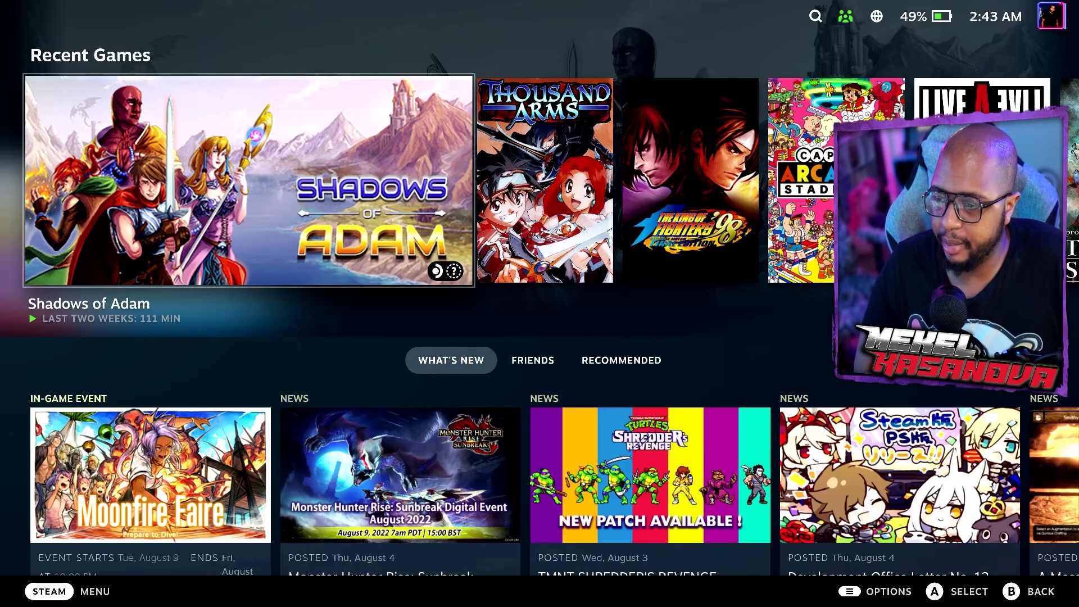
- Open Chiaki's Controller Settings via the Steam menu's Library Favorites and the game's options
{"action": "key", "text": "ctrl+1"}
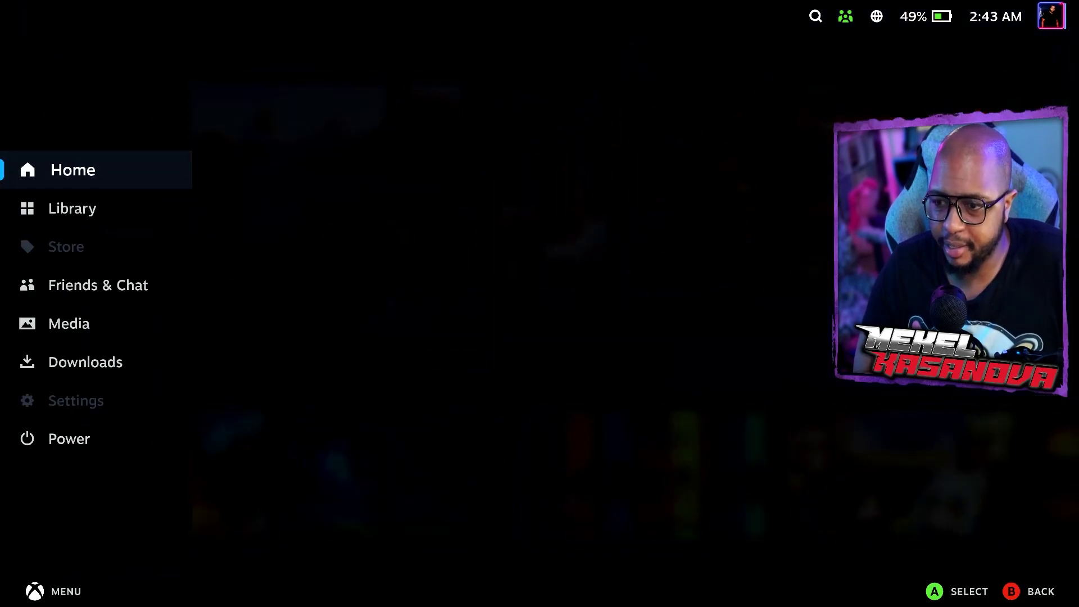
{"action": "key", "text": "Down"}
{"action": "key", "text": "Return"}
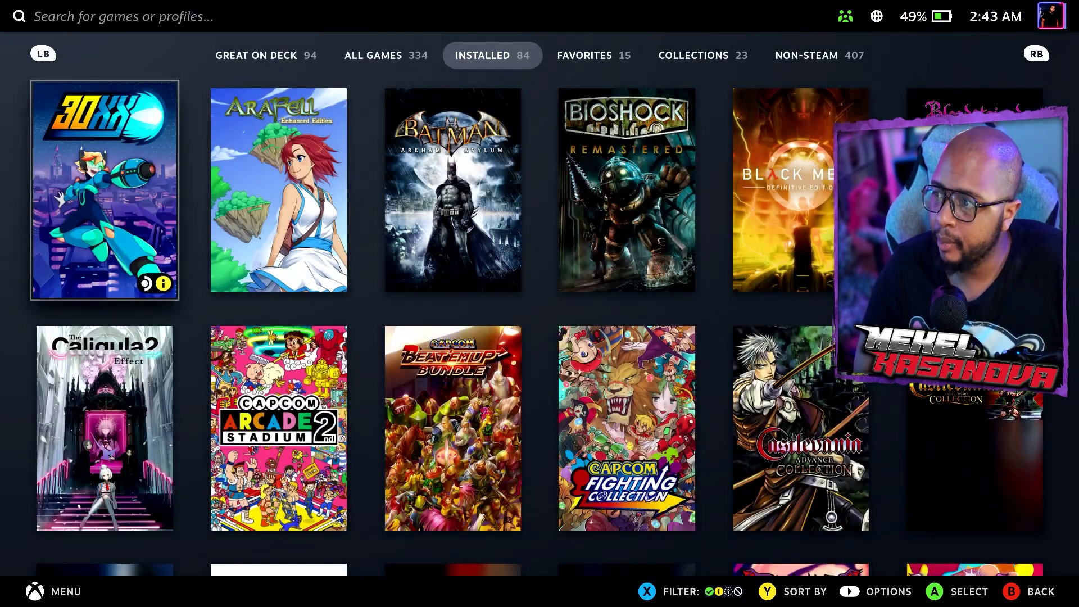
{"action": "key", "text": "Tab"}
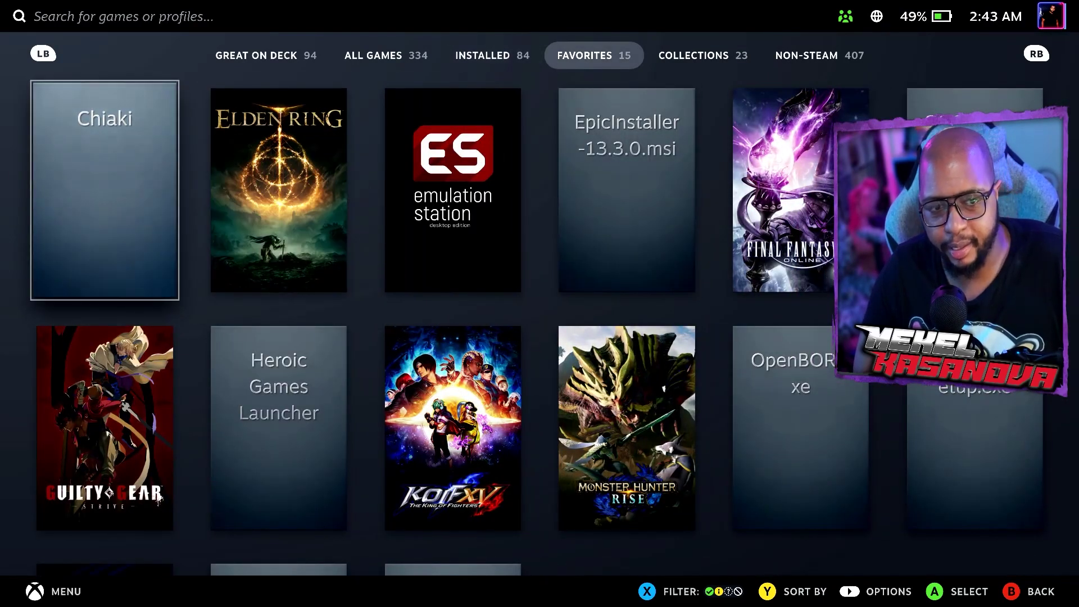
{"action": "key", "text": "Return"}
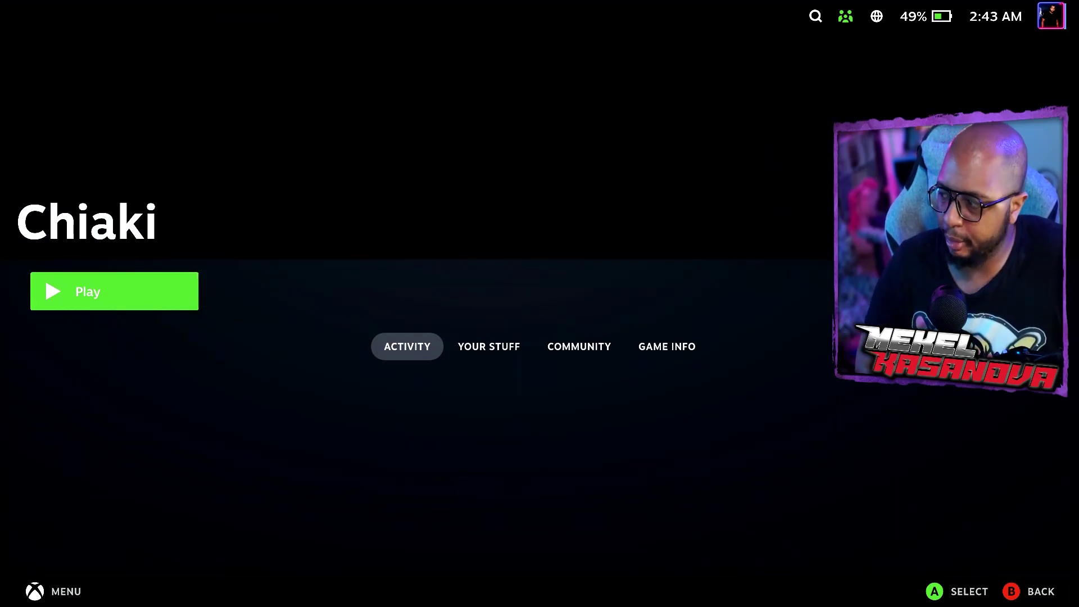
{"action": "key", "text": "Return"}
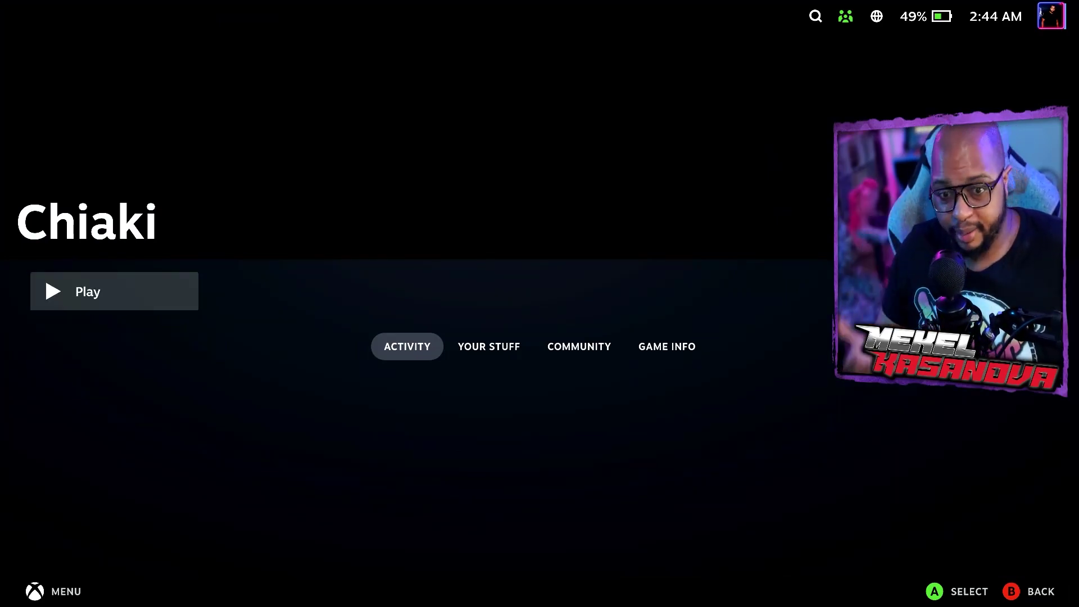
{"action": "key", "text": "Return"}
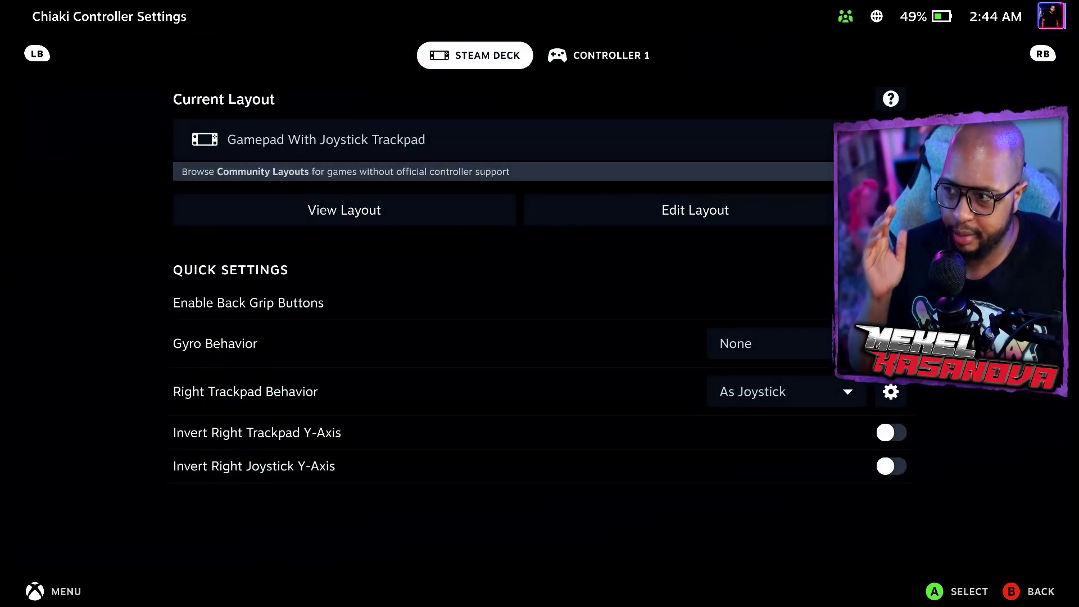
- Open the layout editor and locate the Right Trackpad Click mapping under Trackpads
{"action": "key", "text": "Down"}
{"action": "key", "text": "Down"}
{"action": "key", "text": "Right"}
{"action": "key", "text": "Return"}
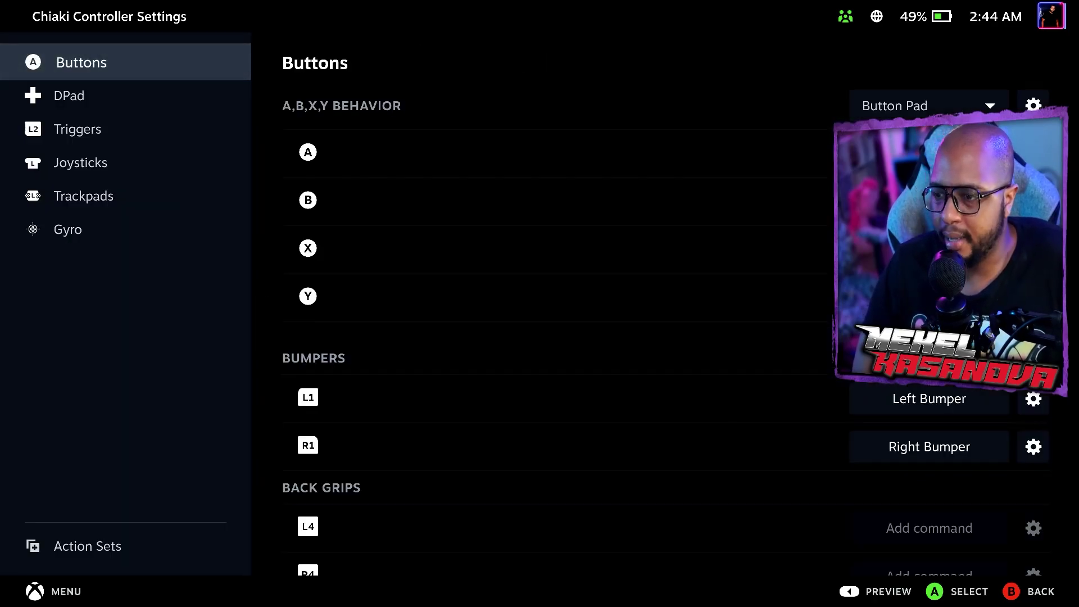
{"action": "key", "text": "Right"}
{"action": "key", "text": "Down"}
{"action": "key", "text": "Down"}
{"action": "key", "text": "Down"}
{"action": "key", "text": "Down"}
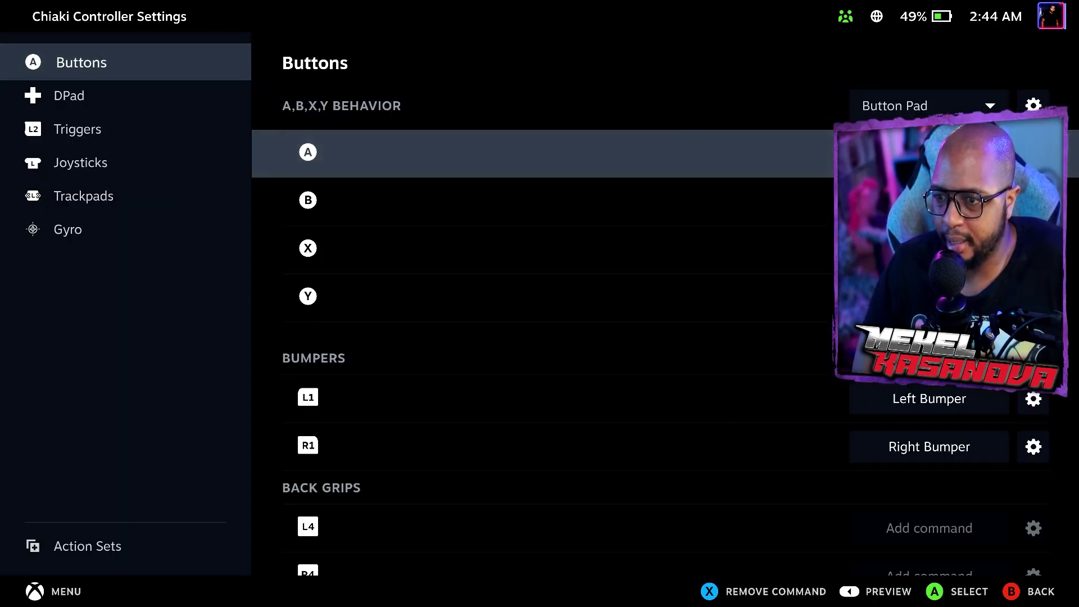
{"action": "key", "text": "Left"}
{"action": "key", "text": "Down"}
{"action": "key", "text": "Down"}
{"action": "key", "text": "Down"}
{"action": "key", "text": "Down"}
{"action": "key", "text": "Right"}
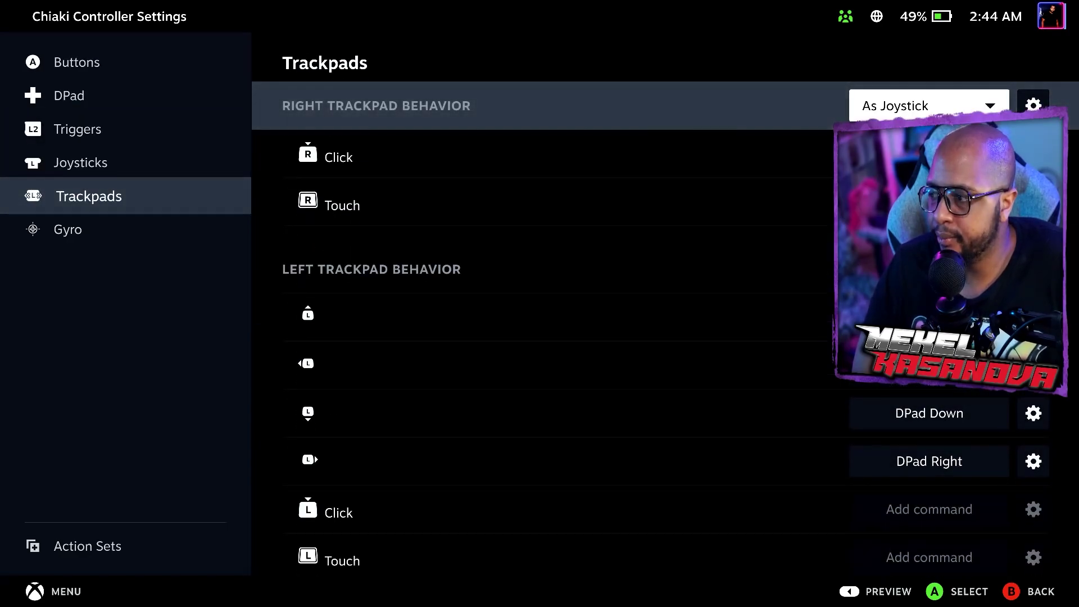
{"action": "key", "text": "Down"}
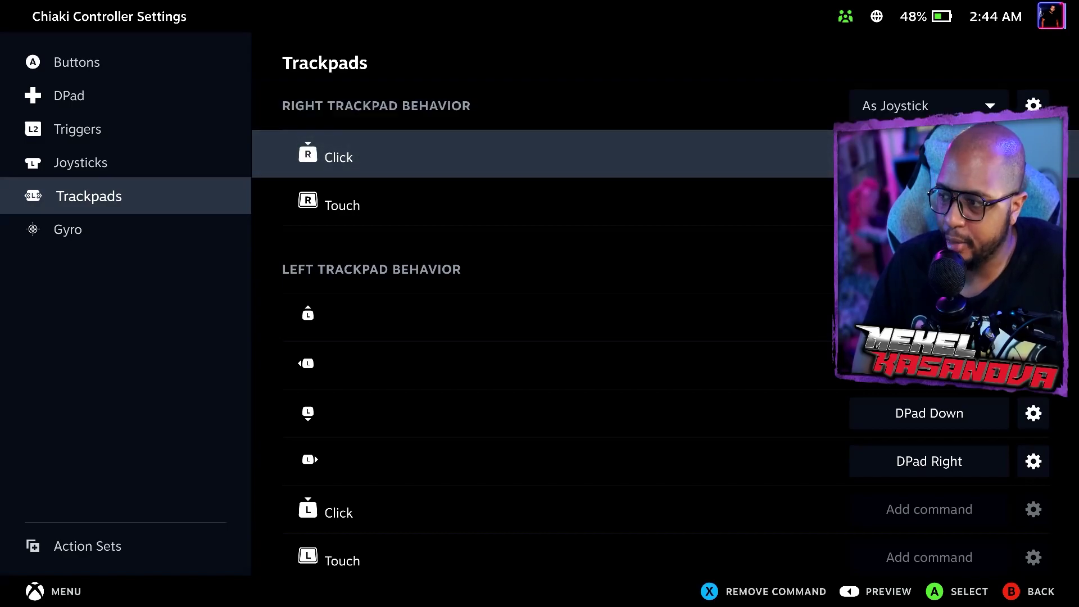
- Assign the Esc keyboard key to Right Trackpad Click and return to Chiaki's page
{"action": "key", "text": "Return"}
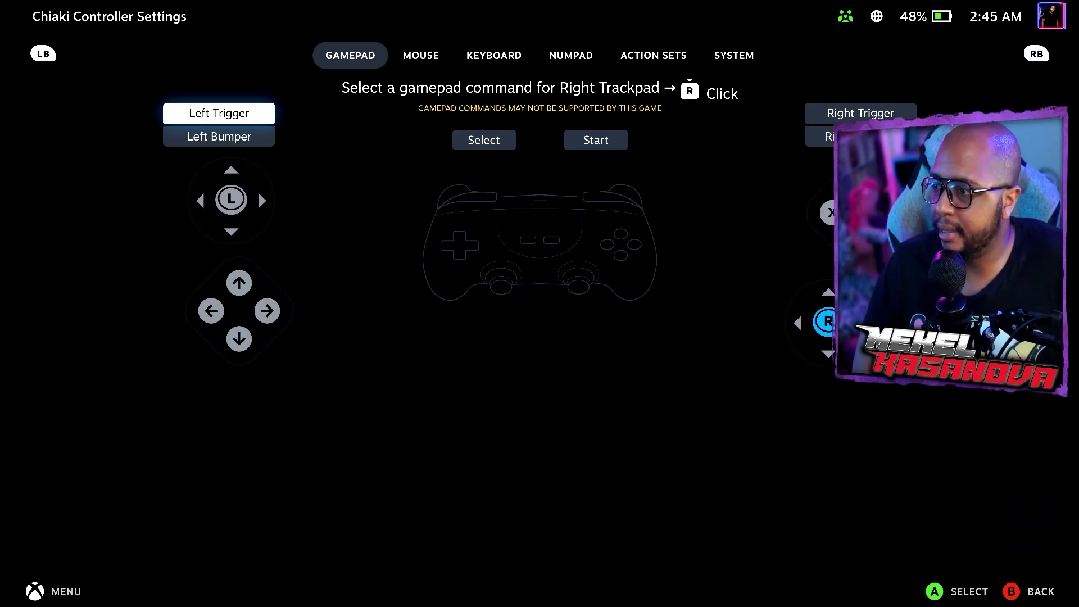
{"action": "key", "text": "Right"}
{"action": "key", "text": "Up"}
{"action": "key", "text": "Right"}
{"action": "key", "text": "Right"}
{"action": "key", "text": "Down"}
{"action": "key", "text": "Left"}
{"action": "key", "text": "Left"}
{"action": "key", "text": "Left"}
{"action": "key", "text": "Left"}
{"action": "key", "text": "Left"}
{"action": "key", "text": "Return"}
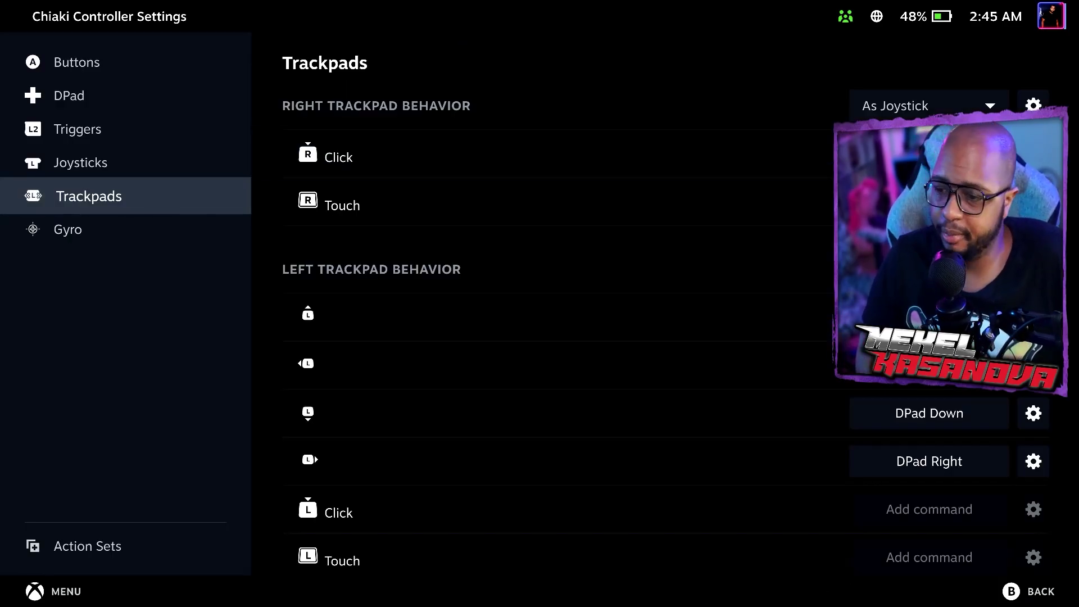
{"action": "key", "text": "Escape"}
{"action": "key", "text": "Escape"}
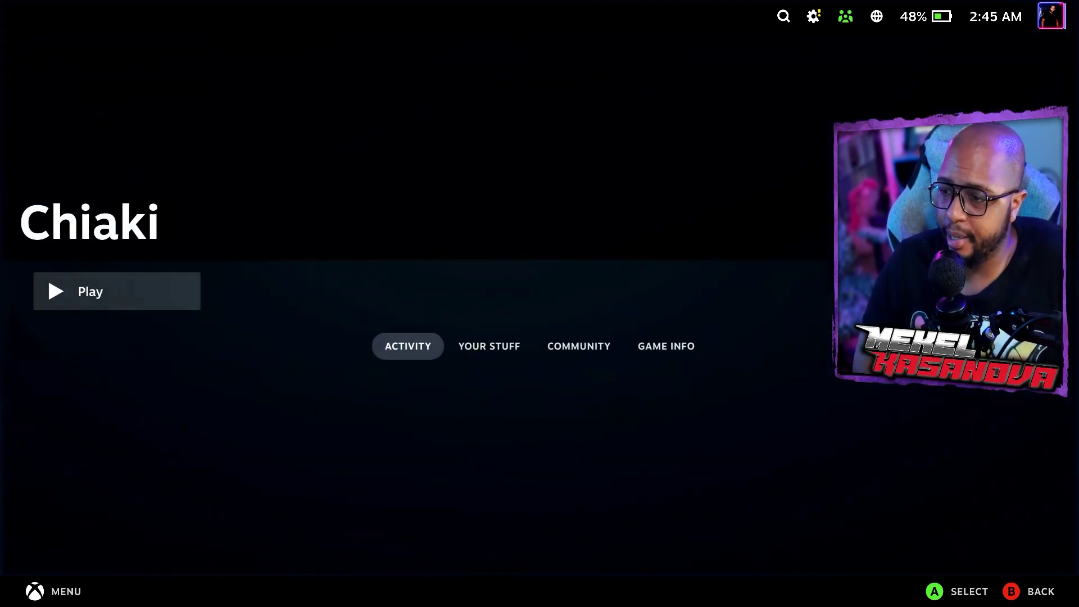
- Launch Chiaki from Game Mode and connect to PS5-926 for Remote Play
{"action": "key", "text": "Return"}
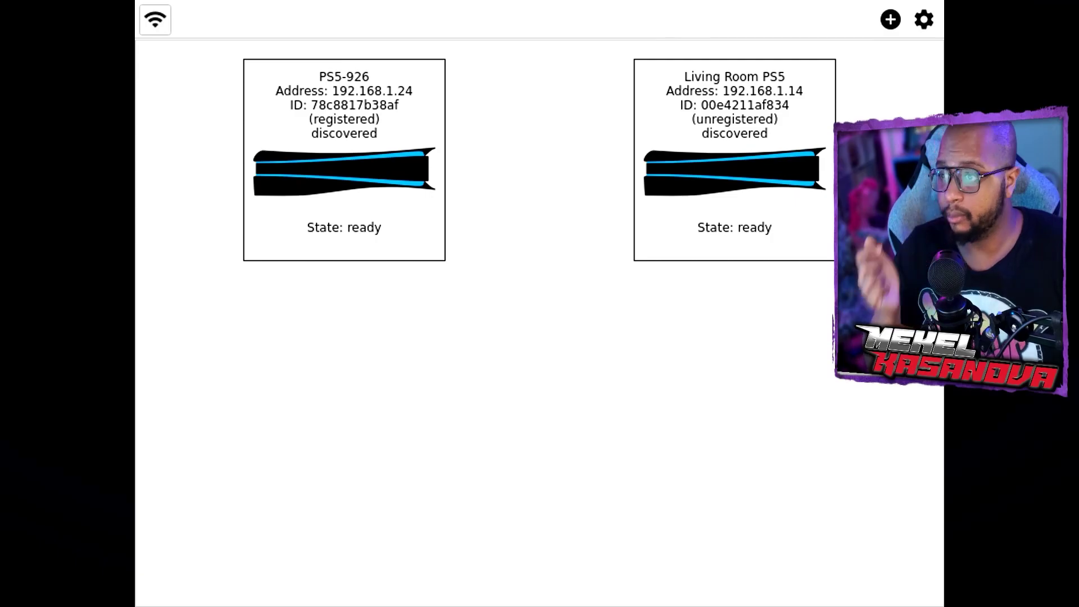
{"action": "left_click", "coordinate": [392, 183]}
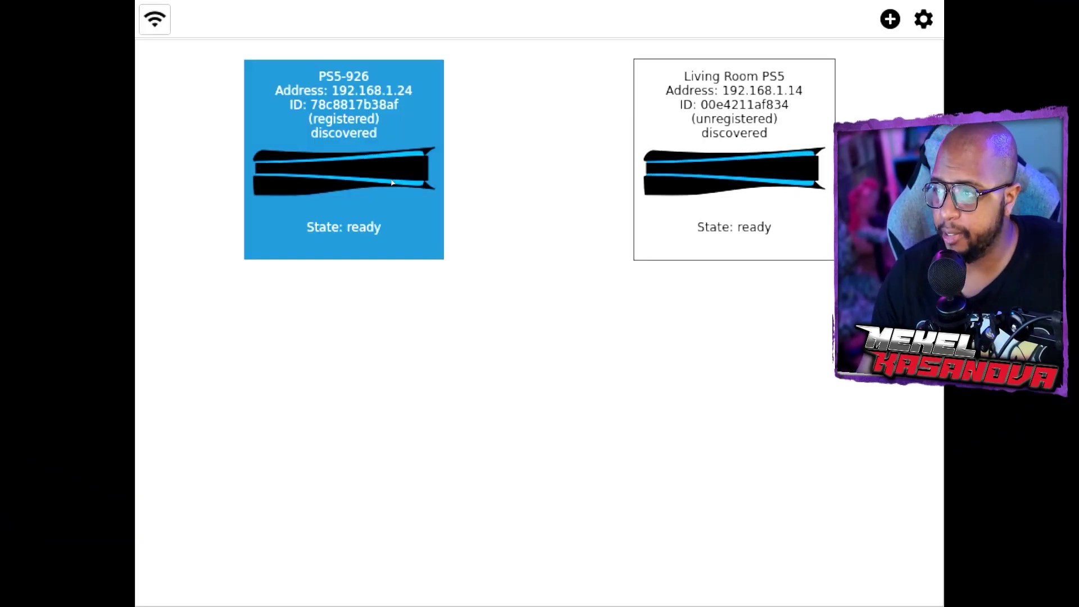
{"action": "double_click", "coordinate": [392, 183]}
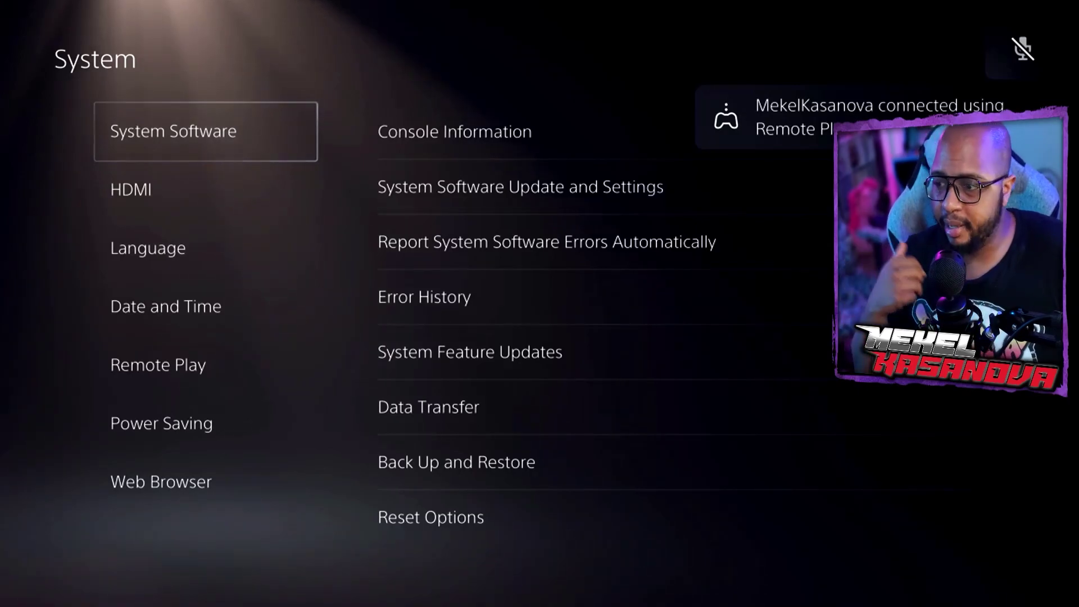
- Back out of PS5 Settings to the home screen and move between Explore and Returnal
{"action": "key", "text": "Down"}
{"action": "key", "text": "Up"}
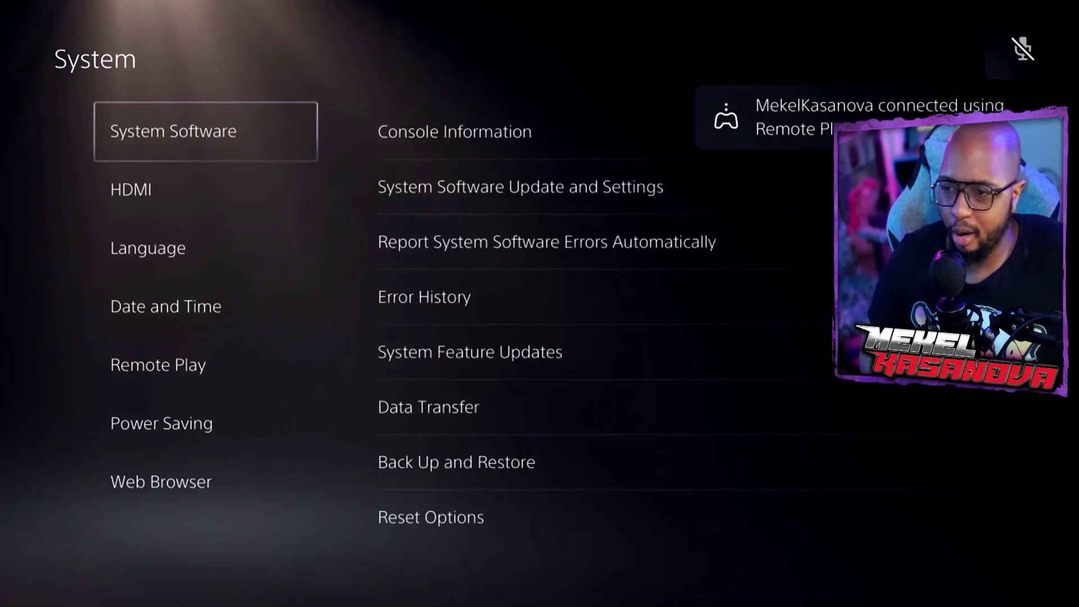
{"action": "key", "text": "BackSpace"}
{"action": "key", "text": "BackSpace"}
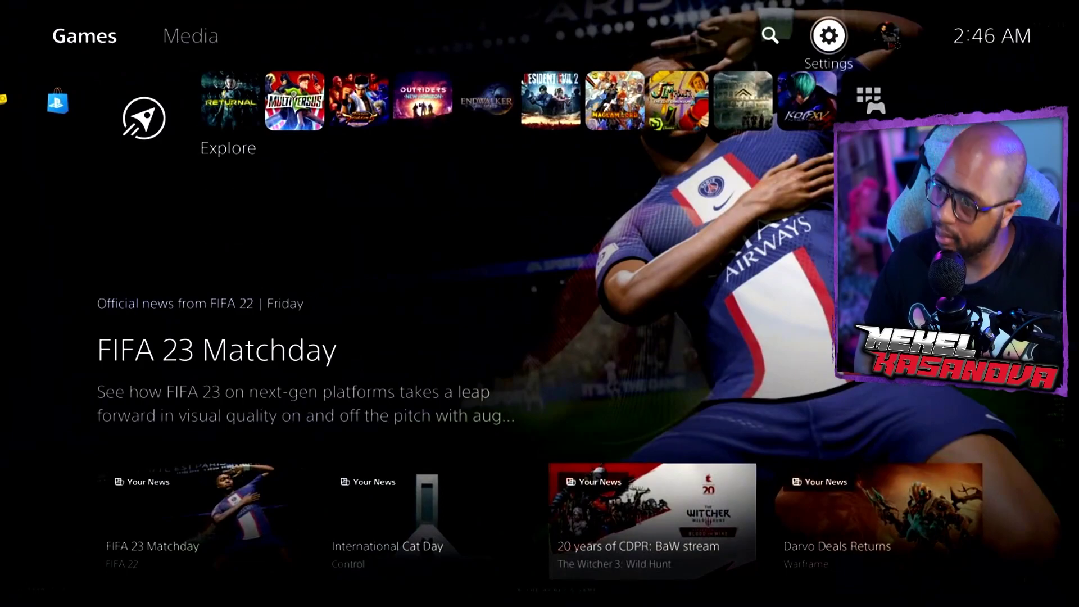
{"action": "key", "text": "Left"}
{"action": "key", "text": "Down"}
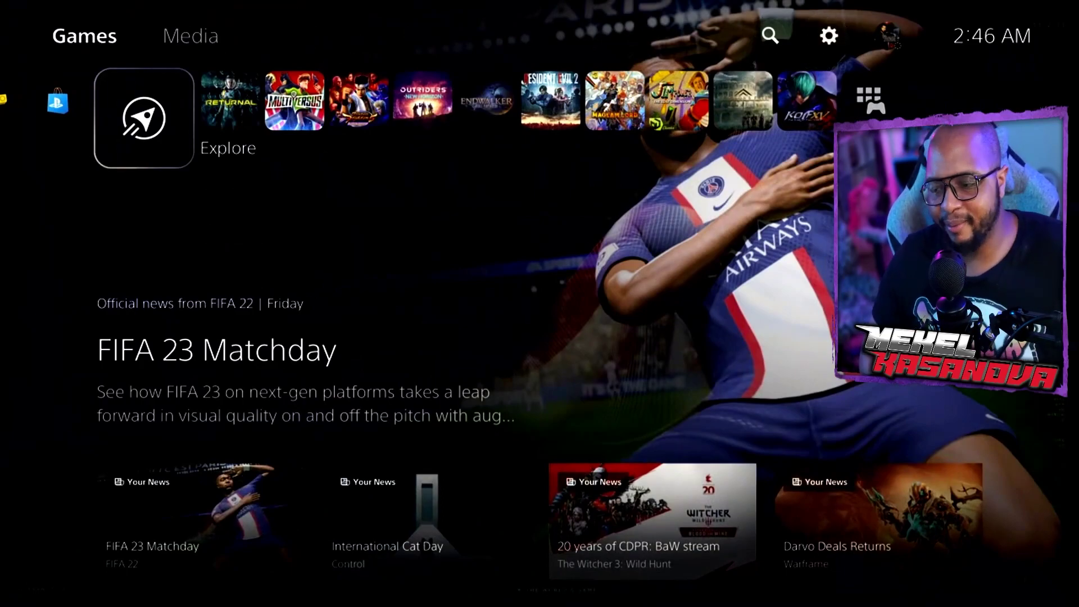
{"action": "key", "text": "Right"}
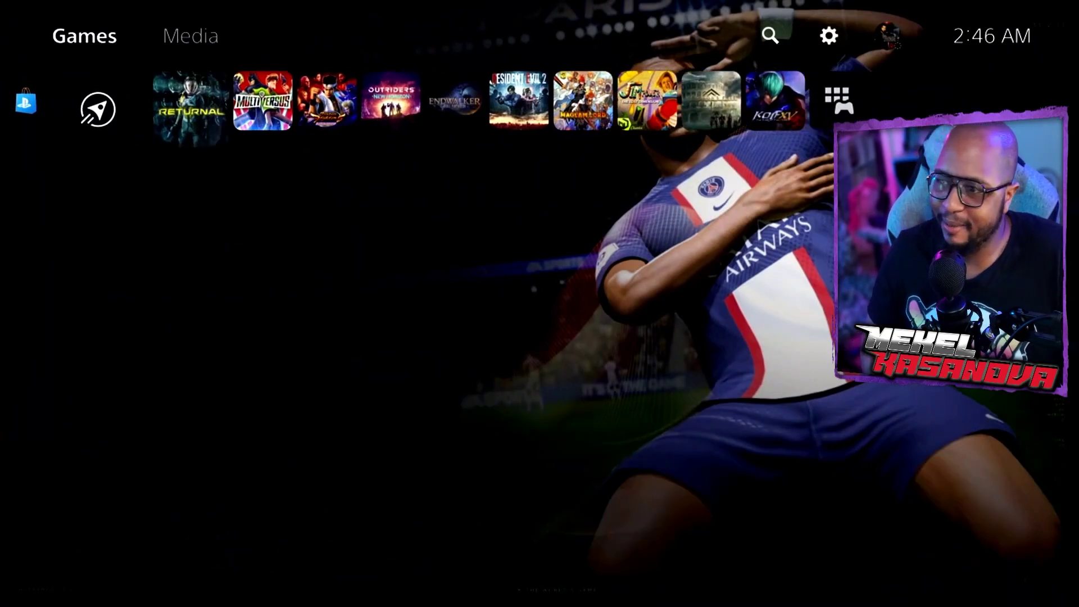
{"action": "key", "text": "Left"}
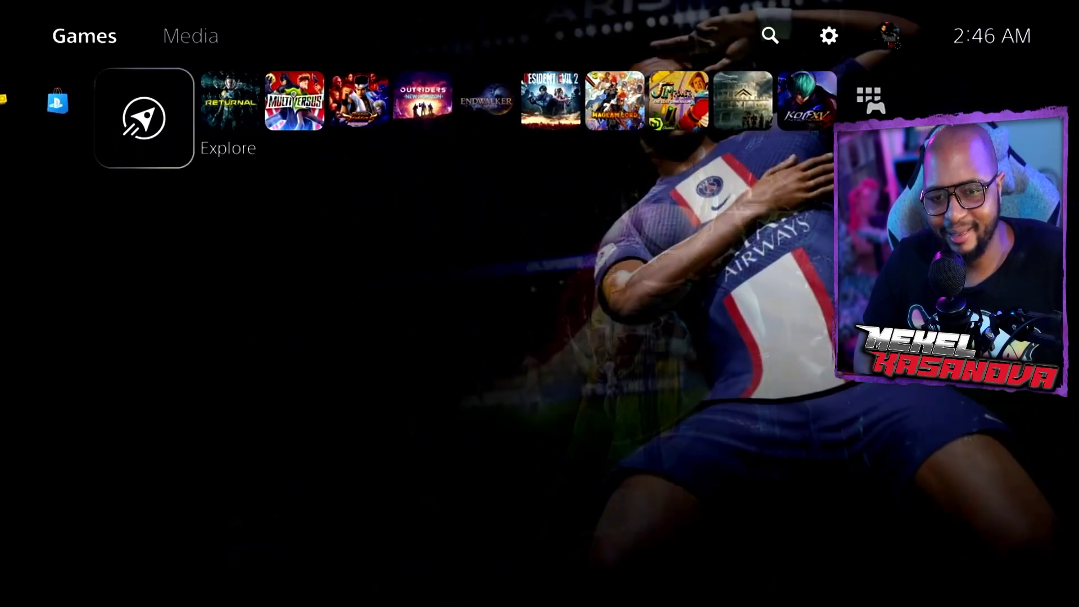
{"action": "key", "text": "Right"}
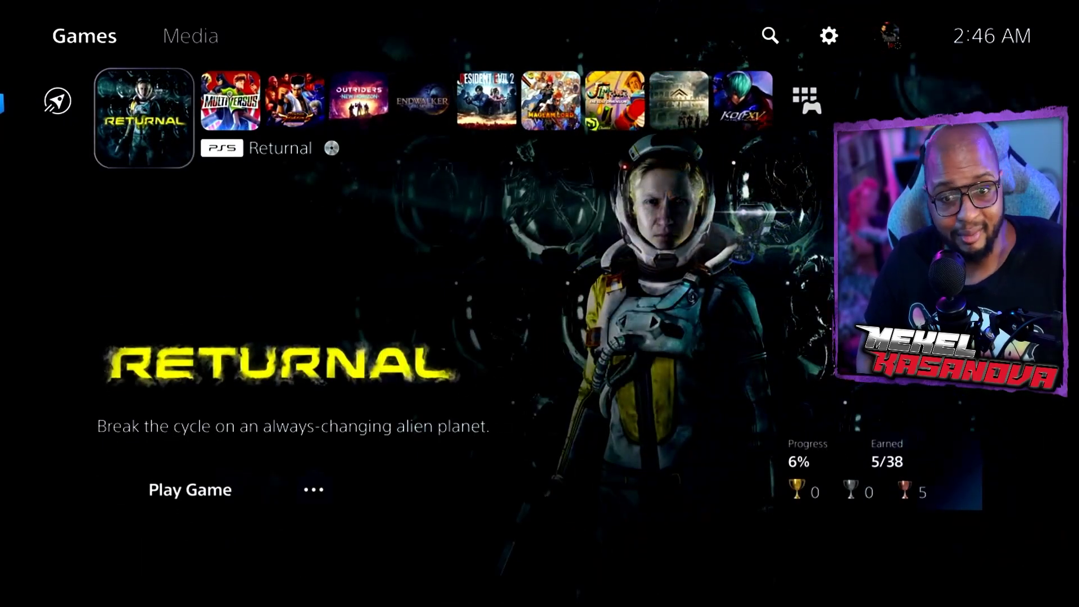
{"action": "key", "text": "Left"}
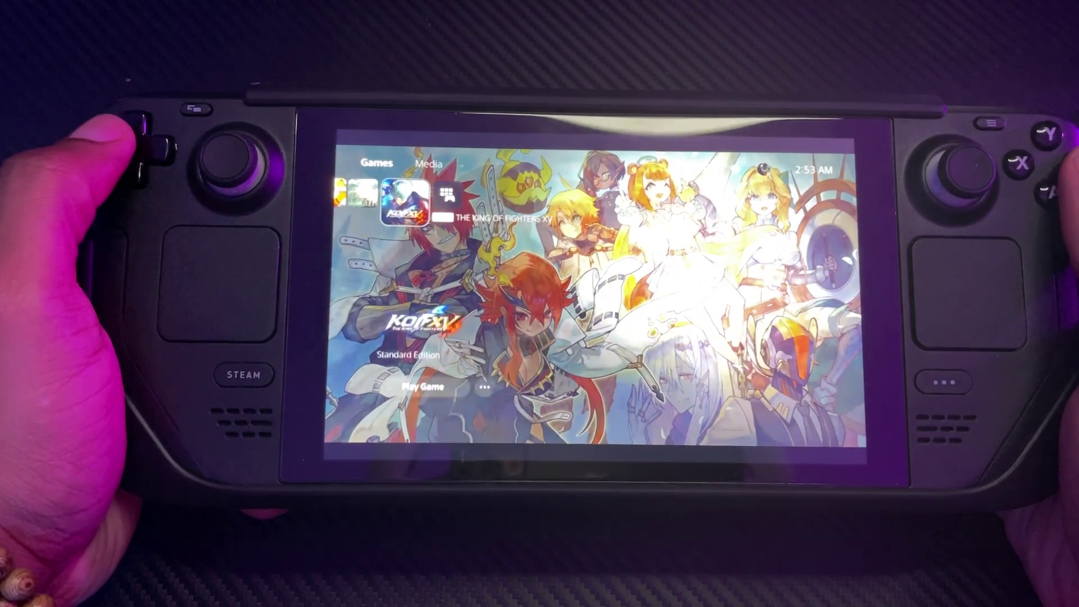
- Scroll left and right along the PS5 home screen game row to MultiVersus
{"action": "key", "text": "Left"}
{"action": "key", "text": "Left"}
{"action": "key", "text": "Left"}
{"action": "key", "text": "Left"}
{"action": "key", "text": "Left"}
{"action": "key", "text": "Left"}
{"action": "key", "text": "Left"}
{"action": "key", "text": "Left"}
{"action": "key", "text": "Left"}
{"action": "key", "text": "Left"}
{"action": "key", "text": "Left"}
{"action": "key", "text": "Left"}
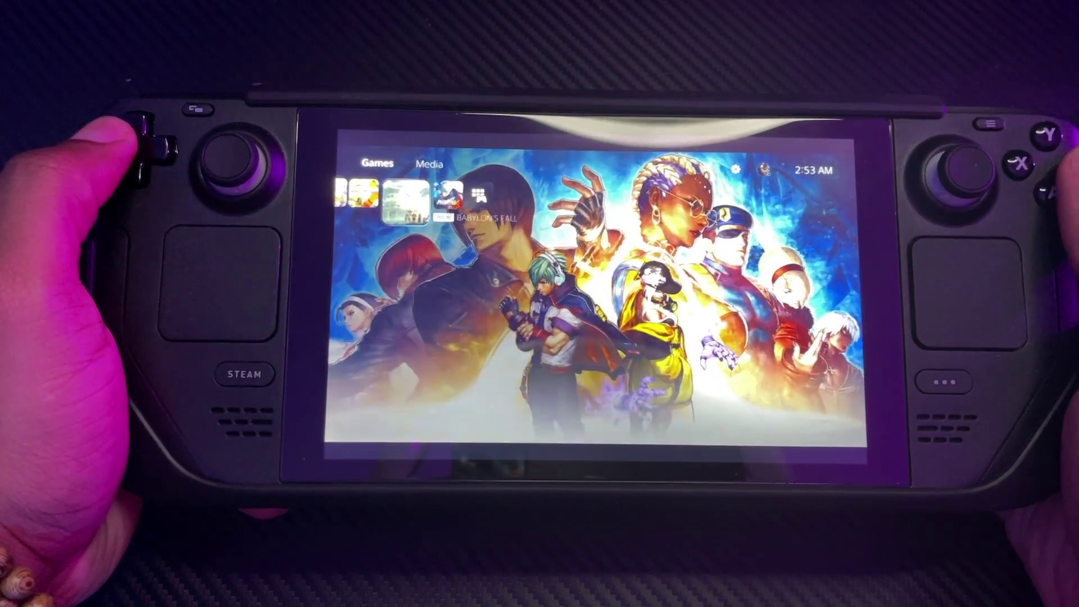
{"action": "key", "text": "Right"}
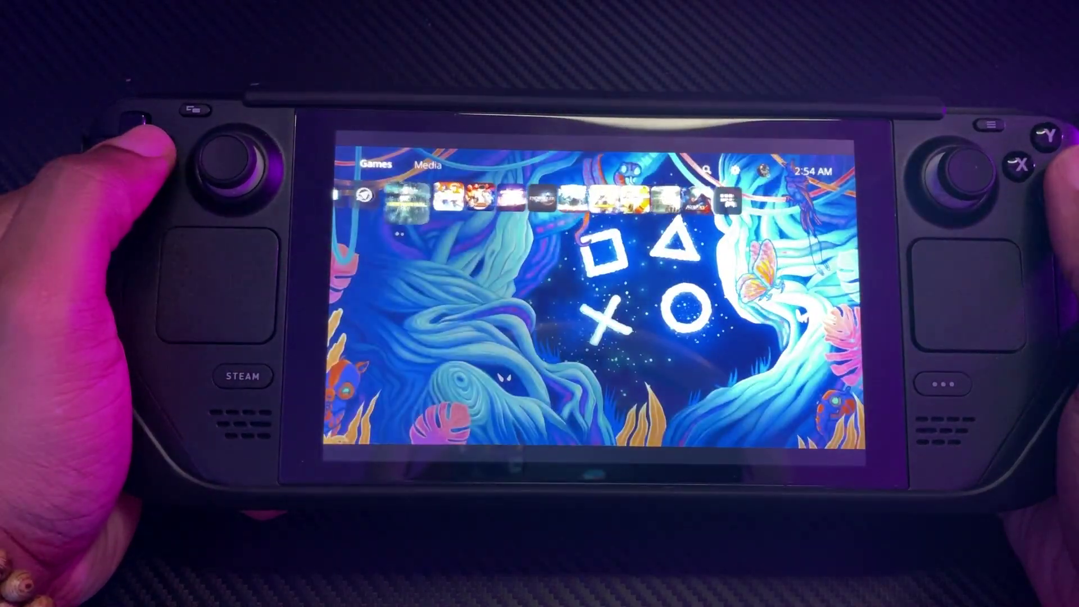
{"action": "key", "text": "Right"}
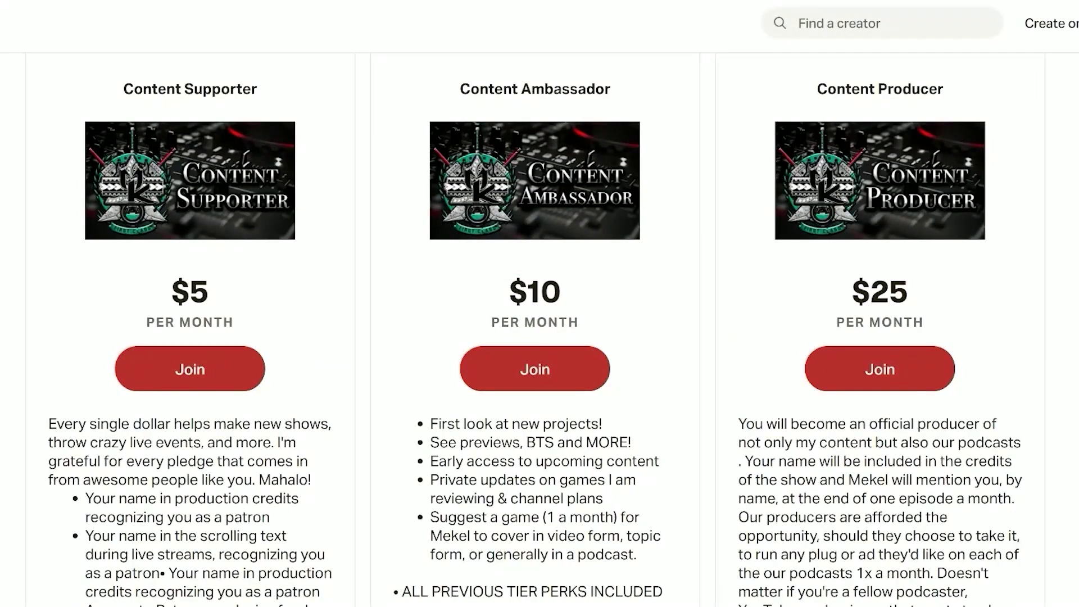
{"action": "scroll", "coordinate": [535, 337], "scroll_direction": "down", "scroll_amount": 7}
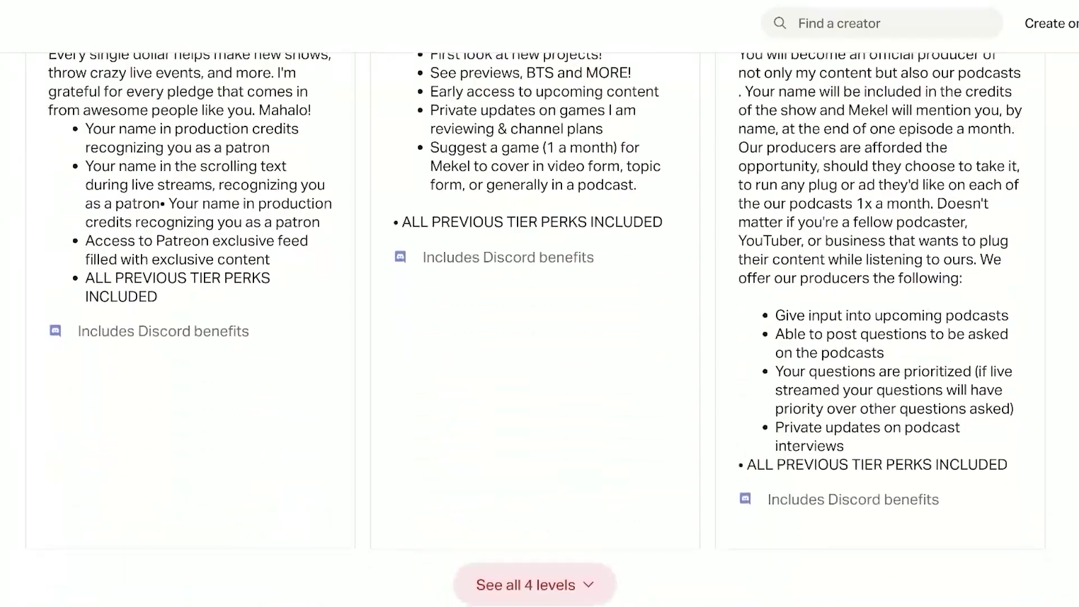
{"action": "scroll", "coordinate": [535, 337], "scroll_direction": "down", "scroll_amount": 11}
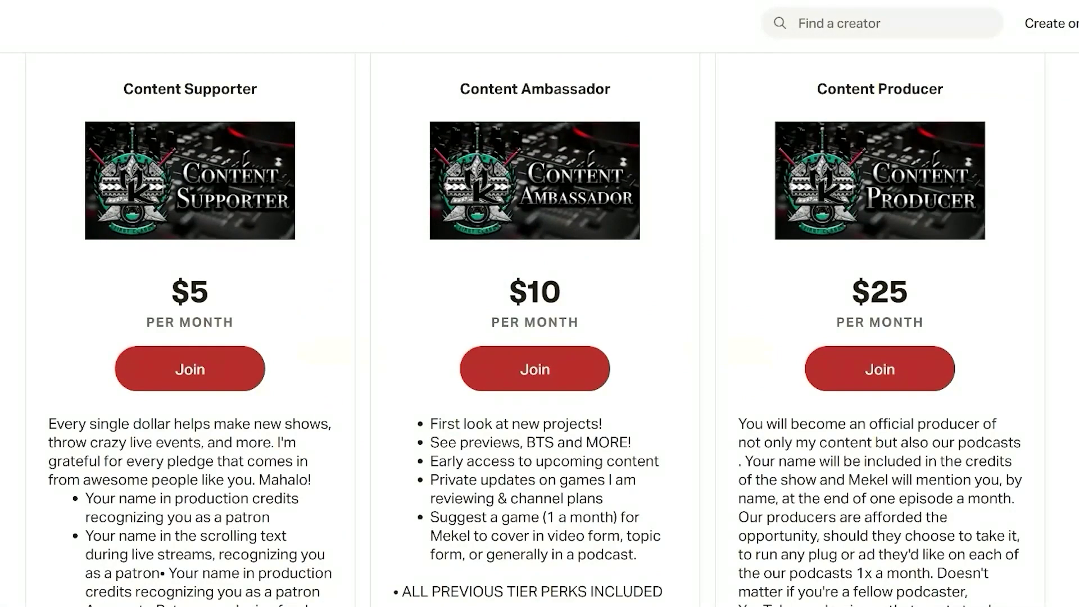
{"action": "scroll", "coordinate": [539, 337], "scroll_direction": "down", "scroll_amount": 7}
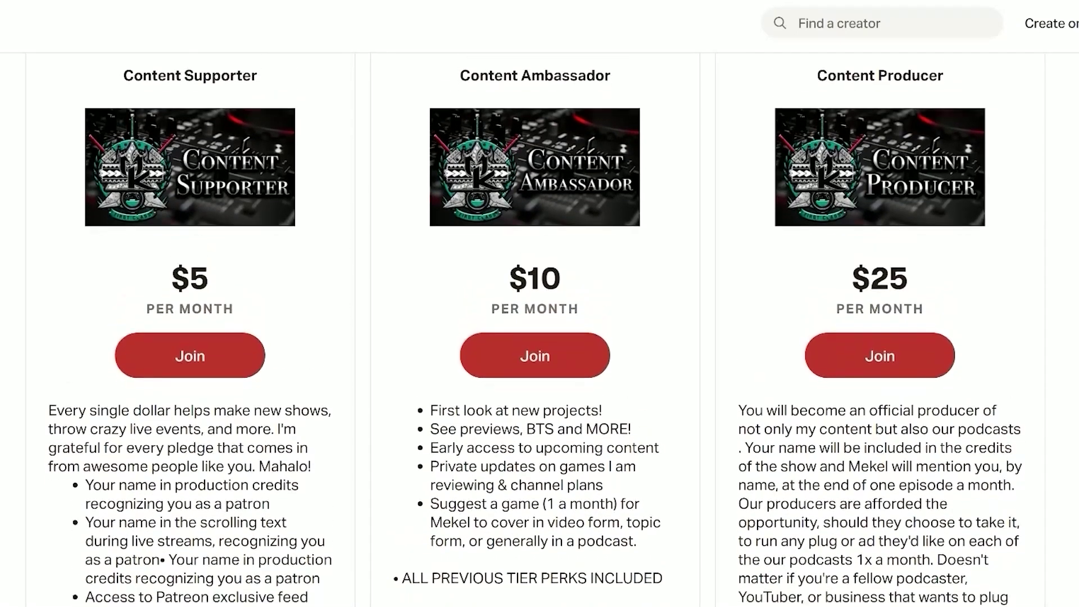
{"action": "scroll", "coordinate": [539, 337], "scroll_direction": "down", "scroll_amount": 10}
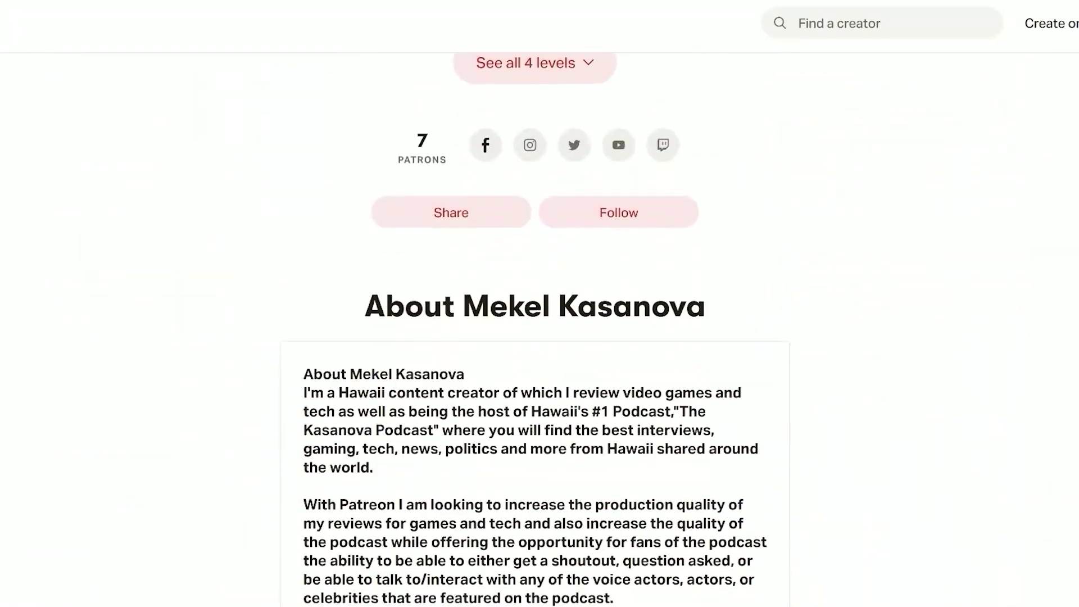